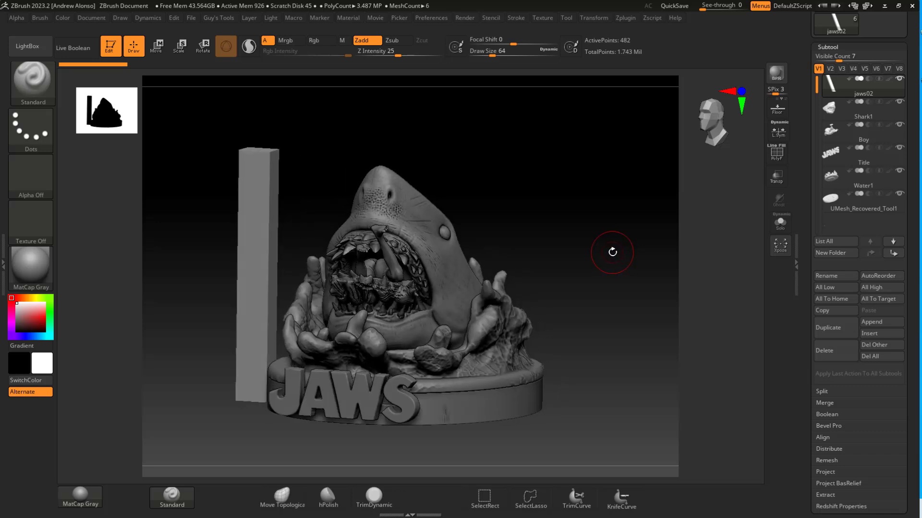
# Step: Examine the complete Jaws sculpture and the tall block beside it from the front, side and above
pyautogui.moveTo(612, 251)
pyautogui.keyDown('shift'); pyautogui.mouseDown()
pyautogui.moveTo(613, 263)
pyautogui.moveTo(608, 230)
pyautogui.moveTo(609, 252)
pyautogui.moveTo(618, 233)
pyautogui.moveTo(583, 241)
pyautogui.moveTo(600, 230)
pyautogui.moveTo(598, 239)
pyautogui.moveTo(595, 197)
pyautogui.moveTo(590, 212)
pyautogui.moveTo(615, 218)
pyautogui.moveTo(606, 217)
pyautogui.mouseUp(); pyautogui.keyUp('shift')
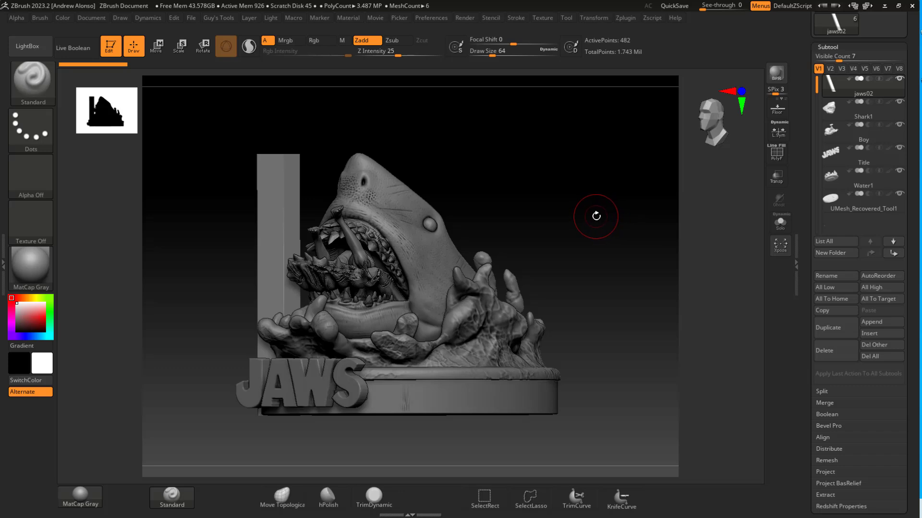
pyautogui.moveTo(586, 220)
pyautogui.mouseDown()
pyautogui.moveTo(586, 243)
pyautogui.moveTo(644, 243)
pyautogui.moveTo(571, 241)
pyautogui.moveTo(590, 222)
pyautogui.moveTo(601, 264)
pyautogui.moveTo(515, 355)
pyautogui.mouseUp()
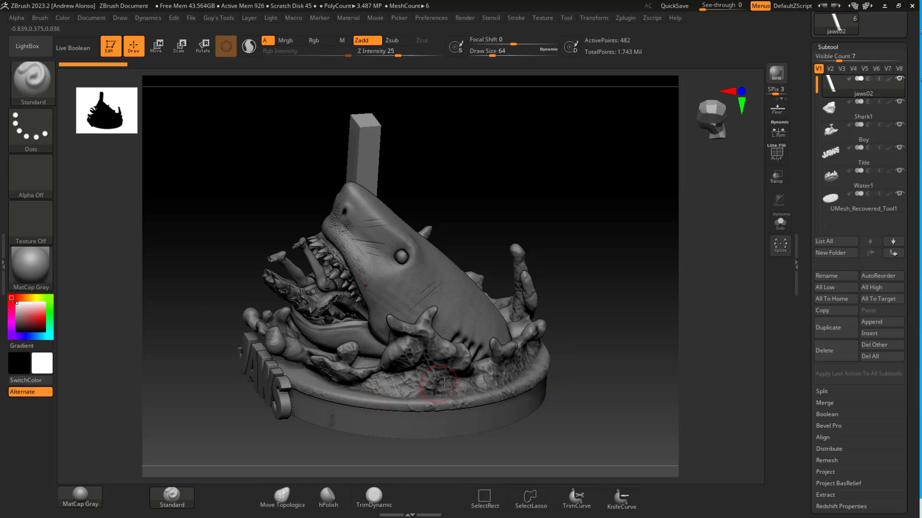
pyautogui.moveTo(516, 366)
pyautogui.mouseDown()
pyautogui.moveTo(589, 293)
pyautogui.moveTo(645, 295)
pyautogui.moveTo(611, 259)
pyautogui.moveTo(598, 323)
pyautogui.moveTo(580, 309)
pyautogui.mouseUp()
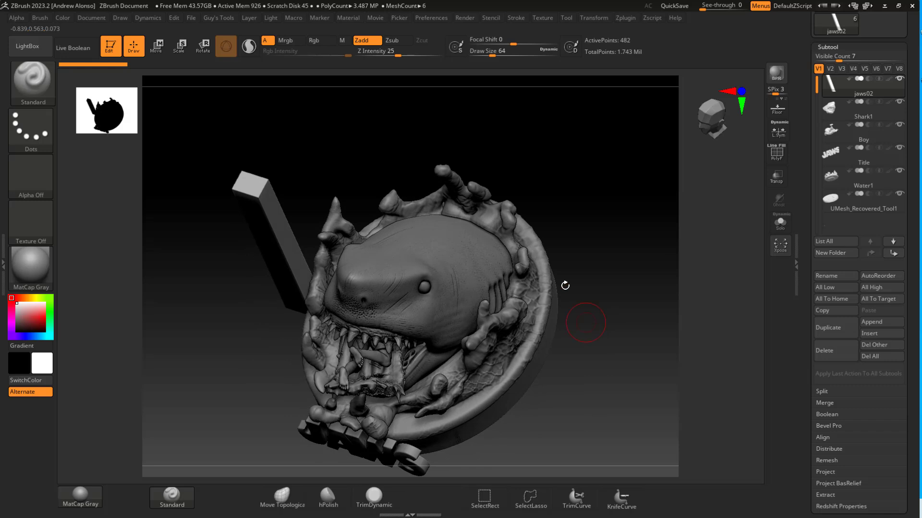
pyautogui.moveTo(552, 189)
pyautogui.mouseDown()
pyautogui.moveTo(646, 286)
pyautogui.moveTo(636, 314)
pyautogui.moveTo(618, 312)
pyautogui.moveTo(624, 304)
pyautogui.moveTo(603, 313)
pyautogui.moveTo(609, 290)
pyautogui.moveTo(611, 307)
pyautogui.moveTo(602, 283)
pyautogui.moveTo(623, 349)
pyautogui.moveTo(628, 296)
pyautogui.moveTo(611, 264)
pyautogui.moveTo(607, 276)
pyautogui.moveTo(617, 259)
pyautogui.moveTo(623, 288)
pyautogui.moveTo(616, 266)
pyautogui.moveTo(617, 275)
pyautogui.mouseUp()
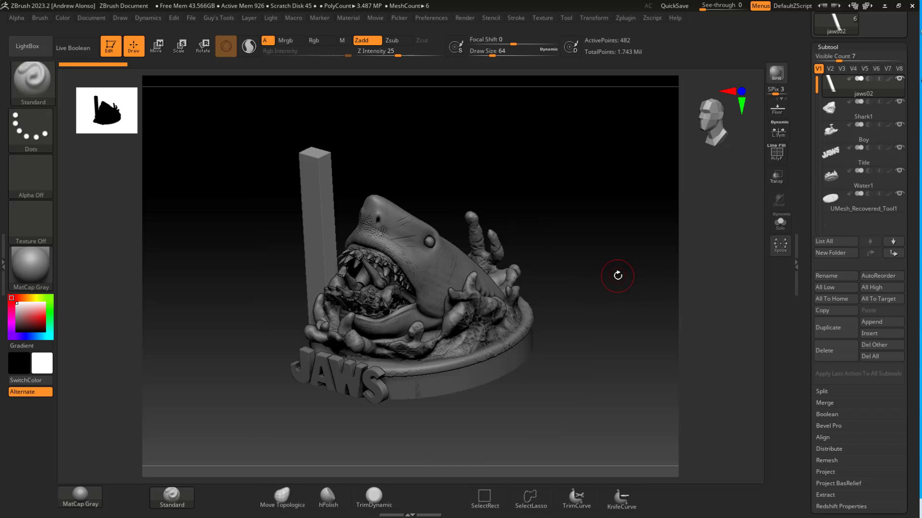
pyautogui.moveTo(611, 283)
pyautogui.mouseDown()
pyautogui.moveTo(617, 354)
pyautogui.moveTo(627, 303)
pyautogui.moveTo(605, 307)
pyautogui.moveTo(610, 261)
pyautogui.moveTo(612, 295)
pyautogui.moveTo(637, 238)
pyautogui.mouseUp()
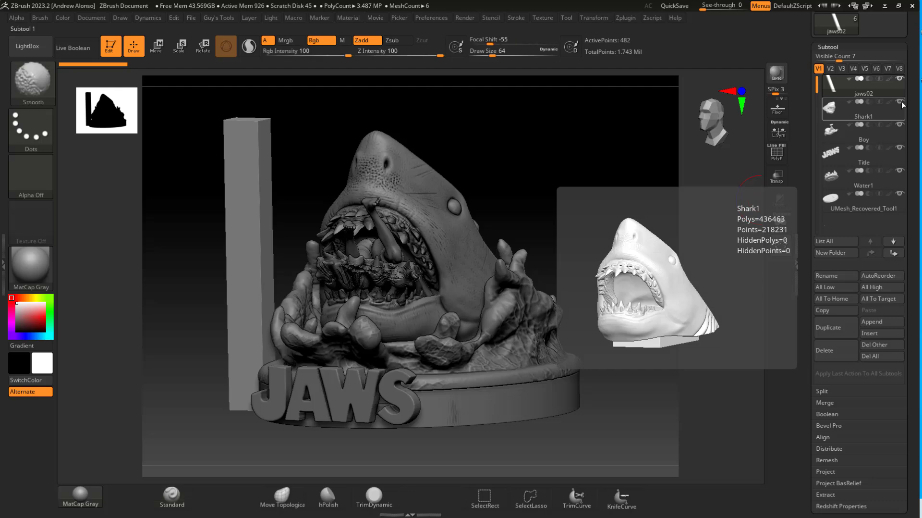
# Step: Isolate the Shark1 and Boy subtools one after the other and inspect their connecting keys
pyautogui.click(901, 102)
pyautogui.moveTo(611, 299); pyautogui.dragTo(581, 265)
pyautogui.moveTo(532, 394); pyautogui.dragTo(541, 375)
pyautogui.moveTo(563, 255); pyautogui.dragTo(609, 304)
pyautogui.click(878, 137)
pyautogui.moveTo(607, 362); pyautogui.dragTo(502, 321)
pyautogui.moveTo(403, 323); pyautogui.dragTo(689, 288)
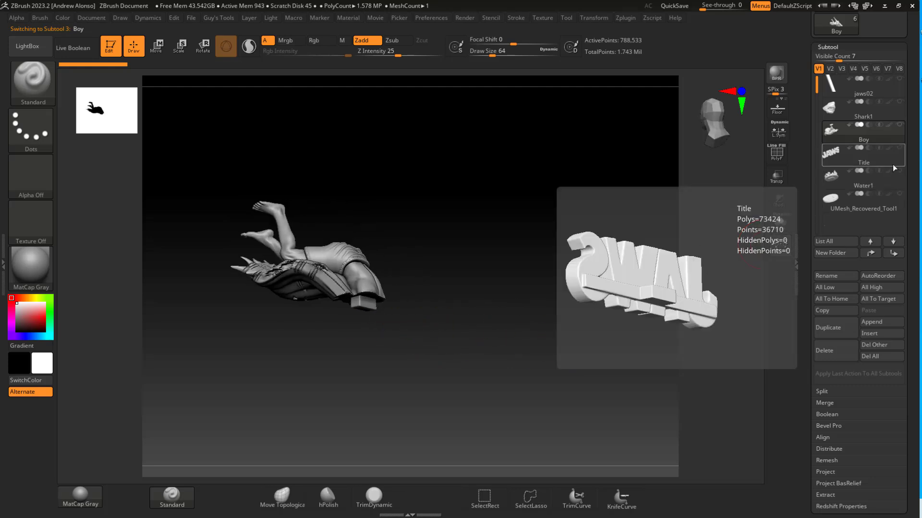
# Step: Inspect the isolated Title and Water1 subtools, including the Title's back and the underside of Water1
pyautogui.click(884, 160)
pyautogui.moveTo(594, 330); pyautogui.dragTo(692, 309)
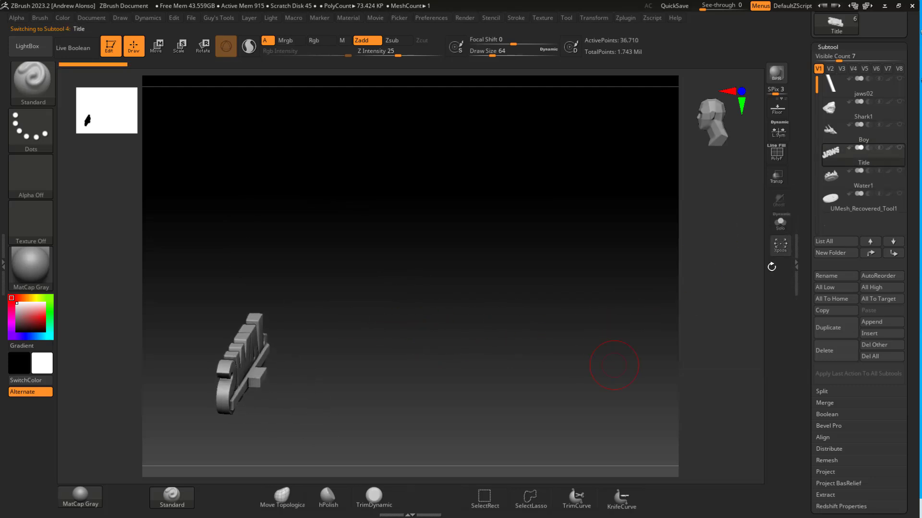
pyautogui.click(884, 179)
pyautogui.moveTo(663, 393); pyautogui.dragTo(440, 300)
pyautogui.moveTo(630, 373); pyautogui.dragTo(458, 373)
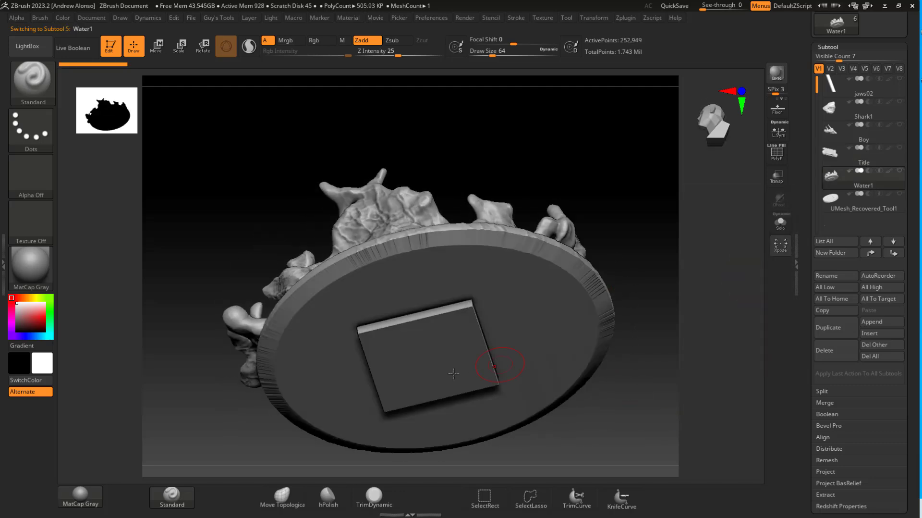
# Step: Inspect the isolated UMesh_Recovered_Tool1 base from several angles, then make all subtools visible again
pyautogui.click(870, 206)
pyautogui.moveTo(664, 226); pyautogui.dragTo(414, 347)
pyautogui.keyDown('shift'); pyautogui.moveTo(649, 403); pyautogui.dragTo(655, 353); pyautogui.keyUp('shift')
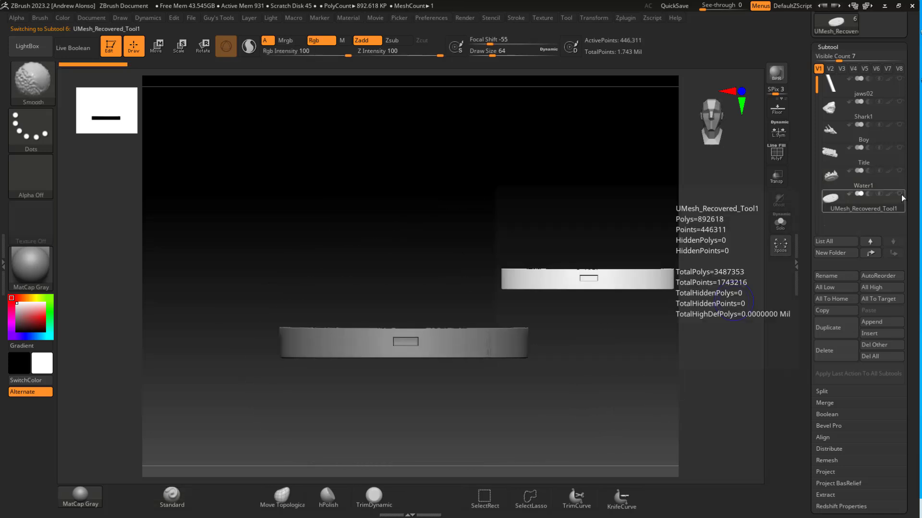
pyautogui.keyDown('shift'); pyautogui.click(900, 193); pyautogui.keyUp('shift')
pyautogui.moveTo(604, 356)
pyautogui.mouseDown()
pyautogui.moveTo(635, 357)
pyautogui.moveTo(601, 354)
pyautogui.moveTo(624, 349)
pyautogui.moveTo(631, 312)
pyautogui.moveTo(629, 338)
pyautogui.mouseUp()
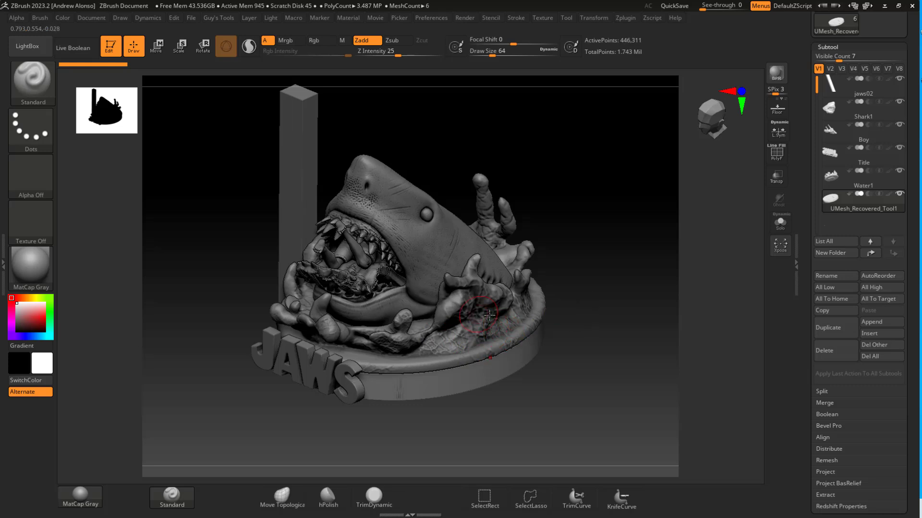
pyautogui.moveTo(629, 312)
pyautogui.mouseDown()
pyautogui.moveTo(618, 335)
pyautogui.moveTo(487, 253)
pyautogui.mouseUp()
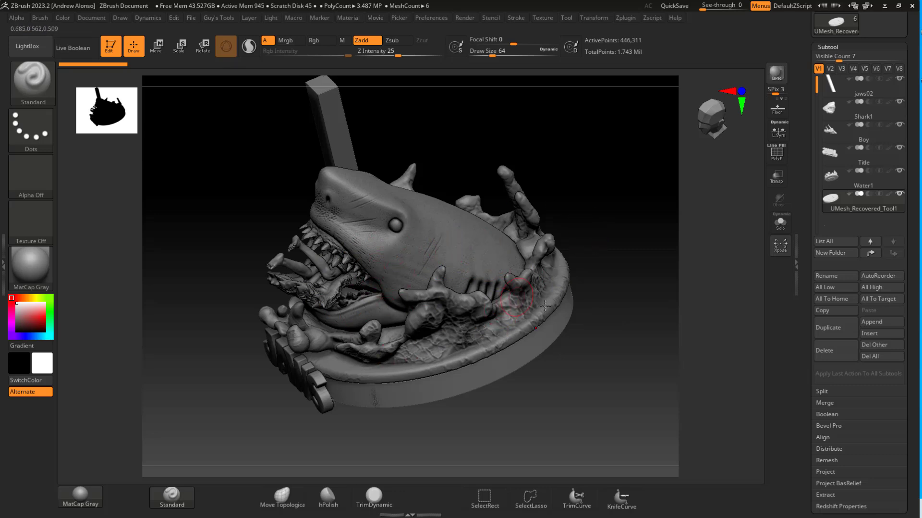
pyautogui.moveTo(628, 359)
pyautogui.mouseDown()
pyautogui.moveTo(626, 342)
pyautogui.moveTo(624, 364)
pyautogui.mouseUp()
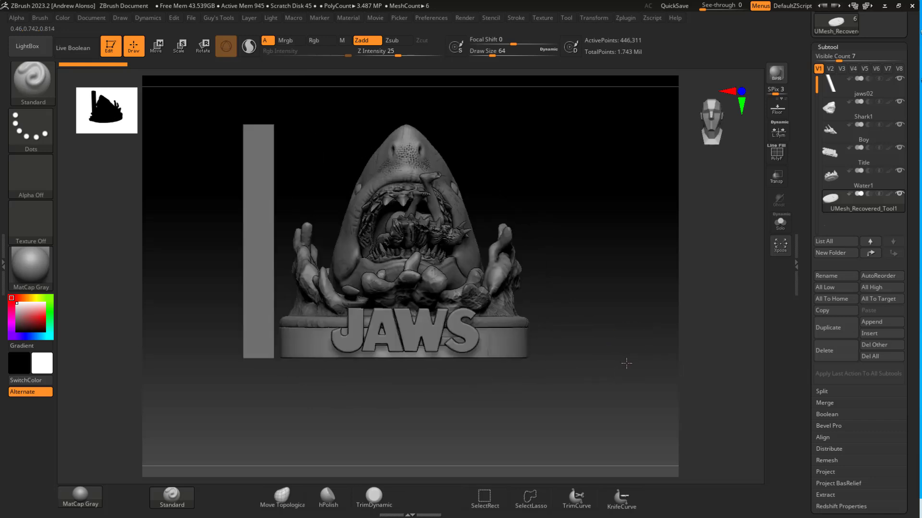
pyautogui.moveTo(586, 230)
pyautogui.mouseDown()
pyautogui.moveTo(621, 259)
pyautogui.moveTo(623, 278)
pyautogui.moveTo(625, 266)
pyautogui.moveTo(600, 287)
pyautogui.mouseUp()
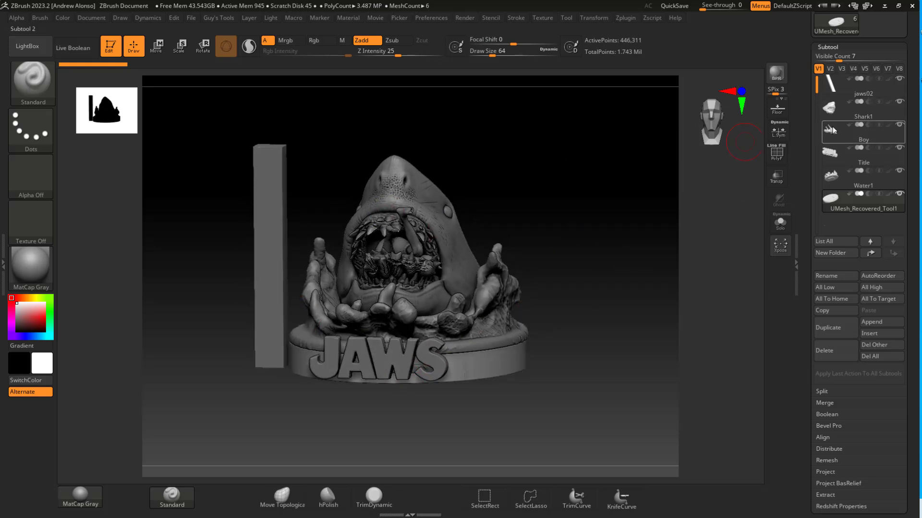
pyautogui.moveTo(631, 223)
pyautogui.mouseDown()
pyautogui.moveTo(626, 230)
pyautogui.moveTo(602, 139)
pyautogui.mouseUp()
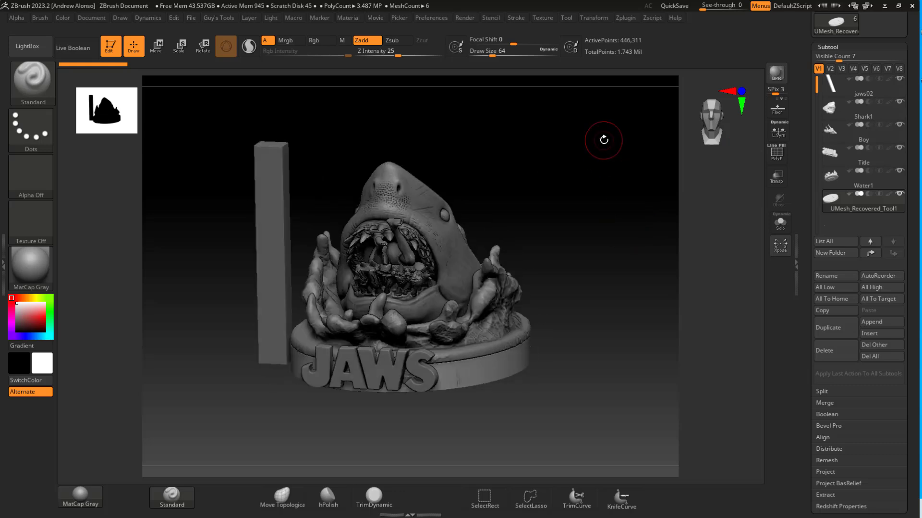
pyautogui.click(626, 18)
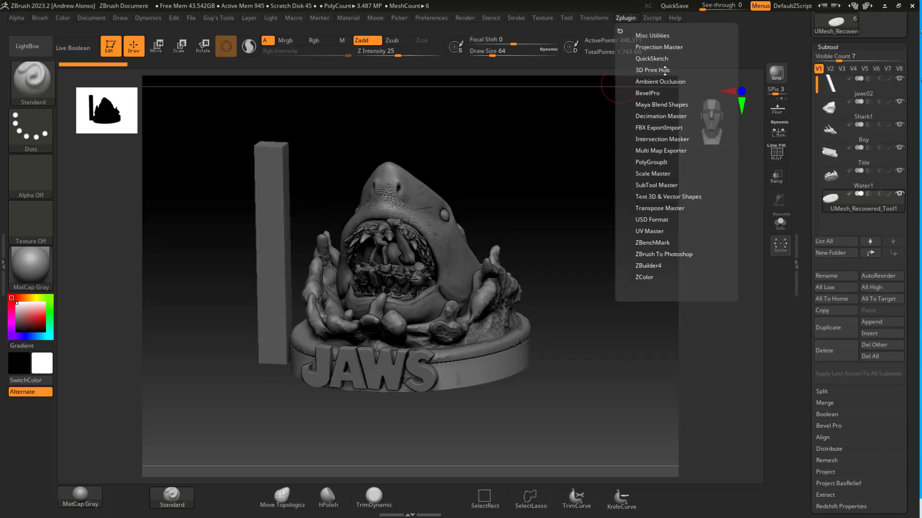
pyautogui.moveTo(597, 179); pyautogui.dragTo(598, 176)
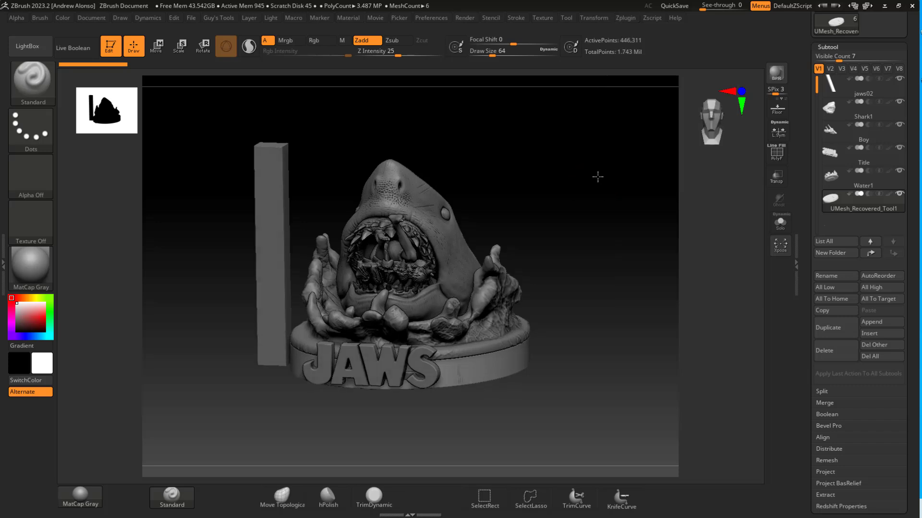
# Step: Rename the Shark1 subtool to Head
pyautogui.moveTo(876, 125)
pyautogui.moveTo(885, 88)
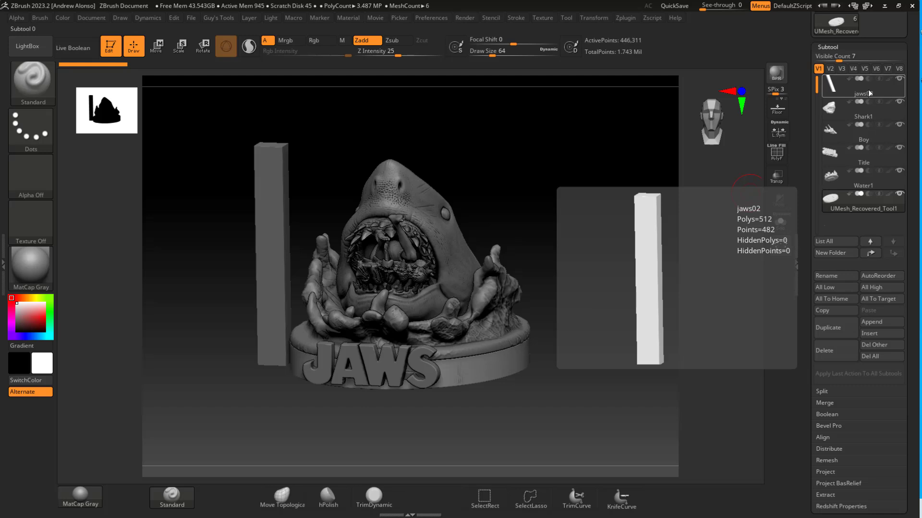
pyautogui.click(889, 112)
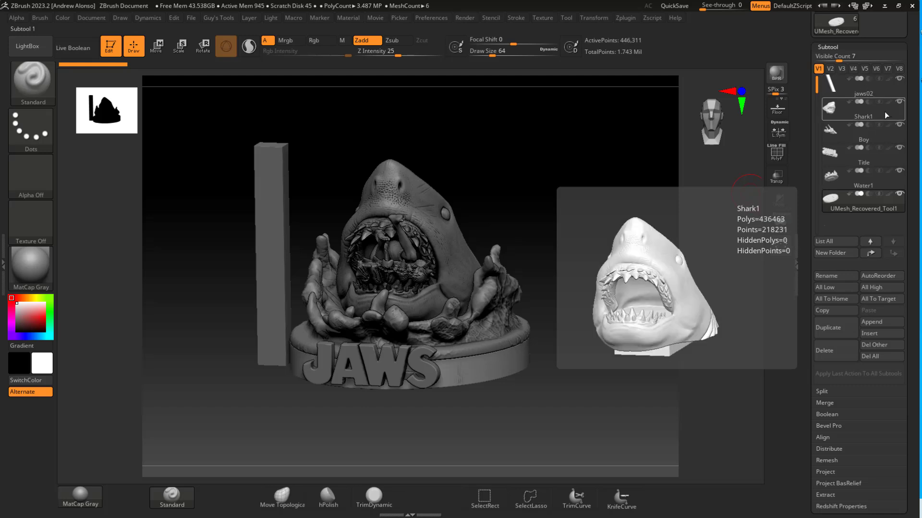
pyautogui.click(884, 111)
pyautogui.click(845, 277)
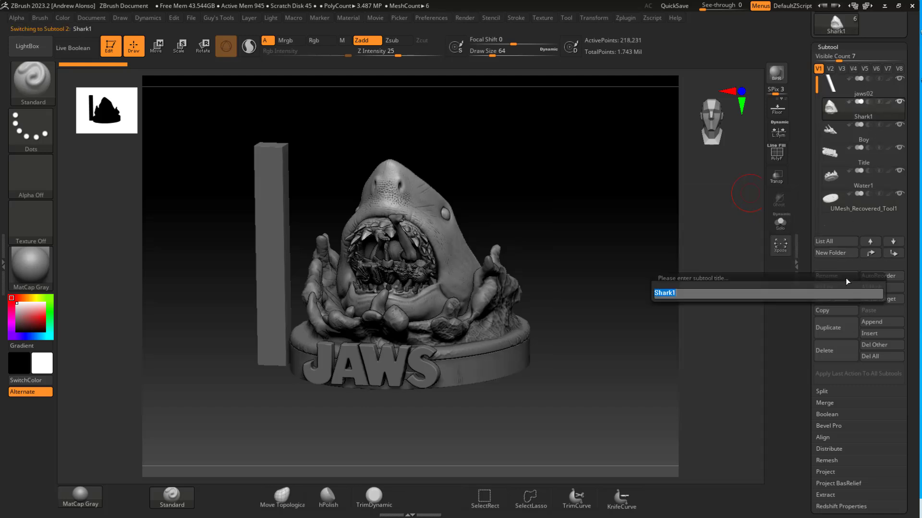
pyautogui.write('Head')
pyautogui.press('Return')
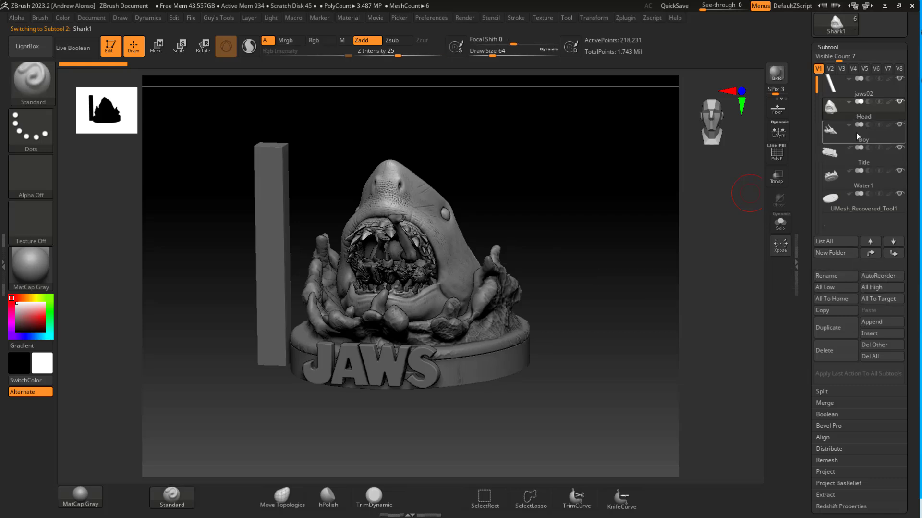
# Step: Rename the Water1 subtool to Water
pyautogui.click(885, 182)
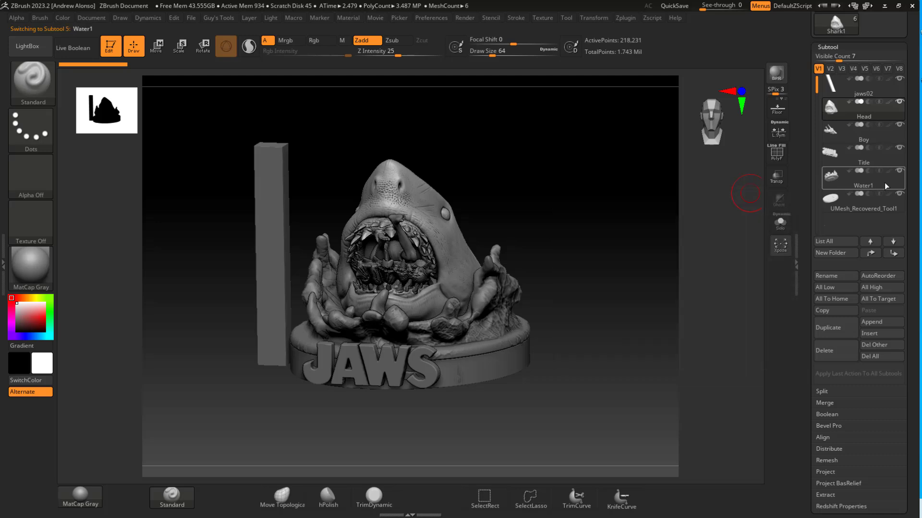
pyautogui.click(845, 278)
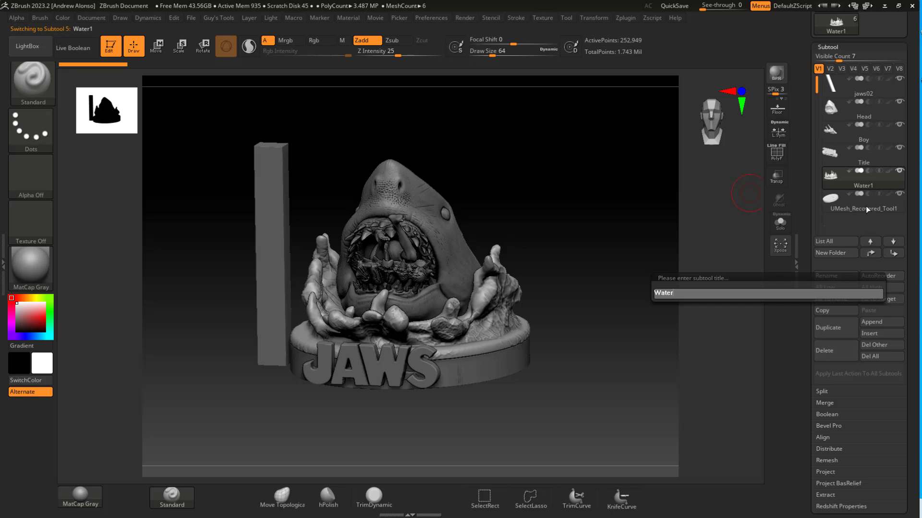
pyautogui.press('Return')
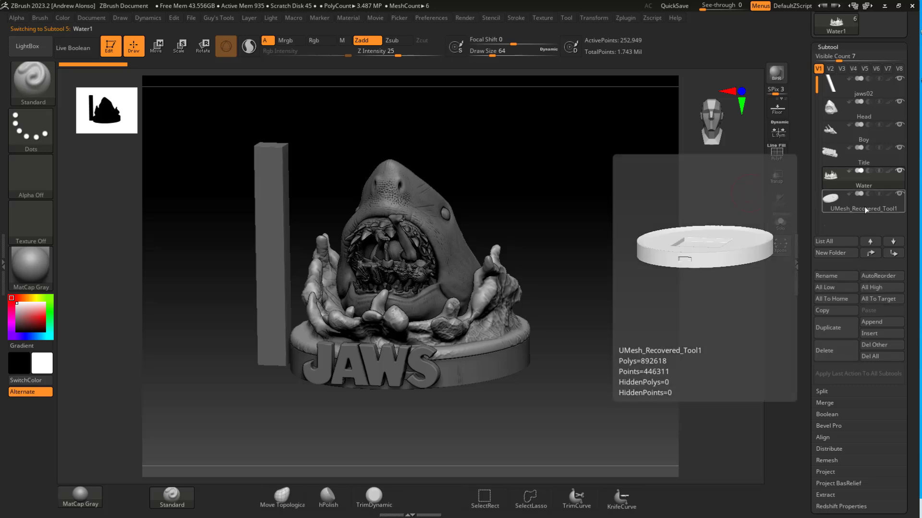
# Step: Rename the UMesh_Recovered_Tool1 subtool to Base
pyautogui.click(866, 209)
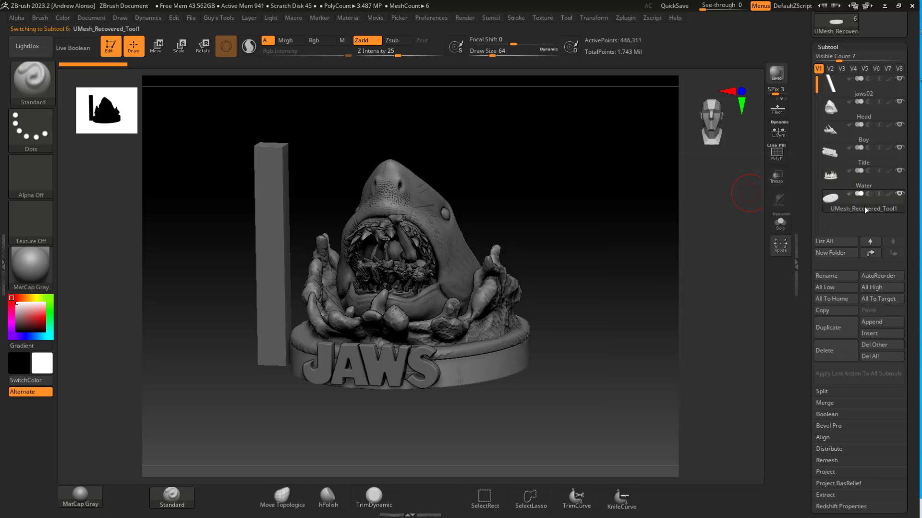
pyautogui.click(848, 278)
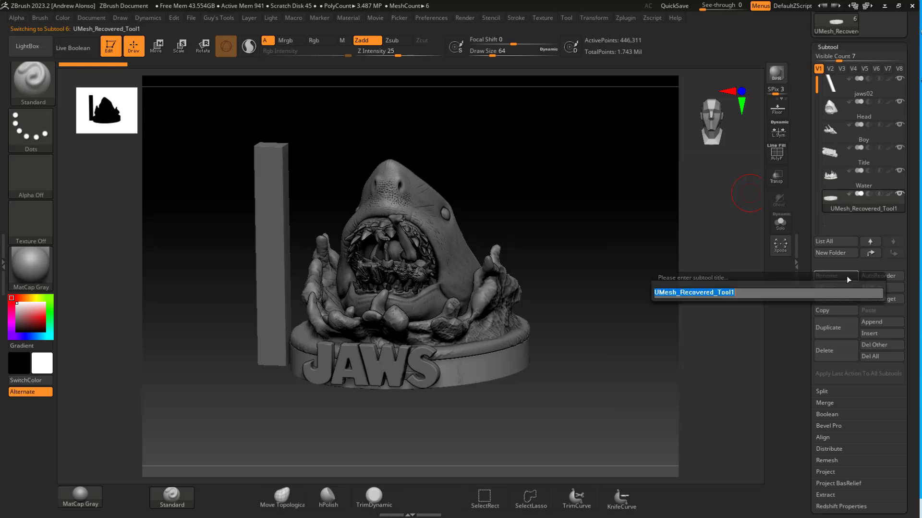
pyautogui.write('Base')
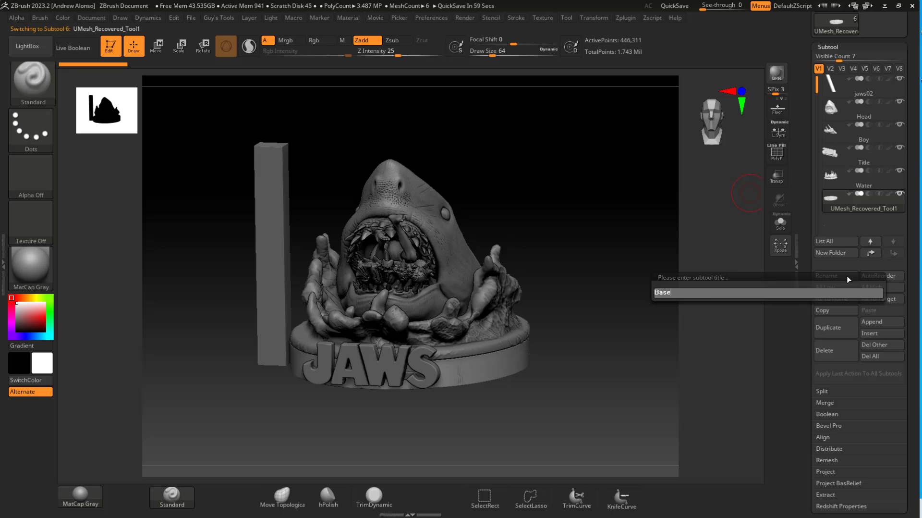
pyautogui.press('Return')
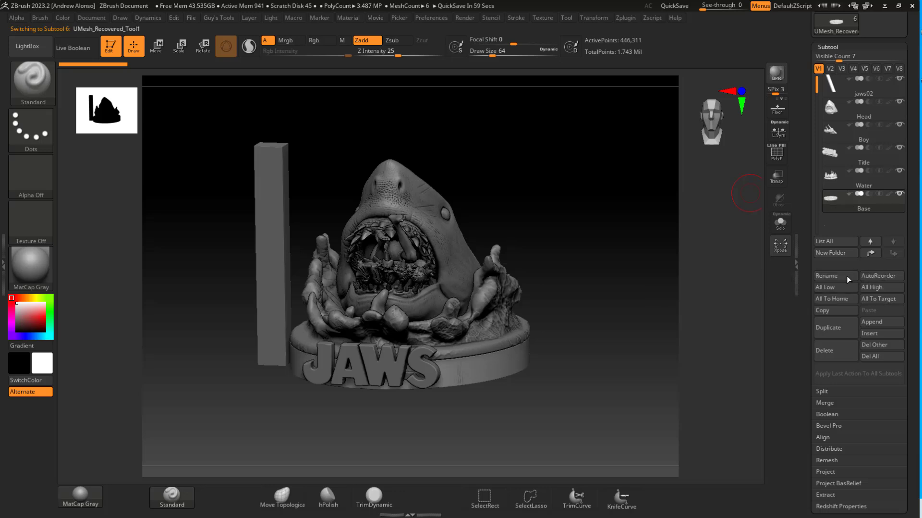
# Step: Duplicate the Base subtool and show only the copy in front view
pyautogui.moveTo(638, 275)
pyautogui.mouseDown()
pyautogui.moveTo(640, 266)
pyautogui.moveTo(623, 314)
pyautogui.mouseUp()
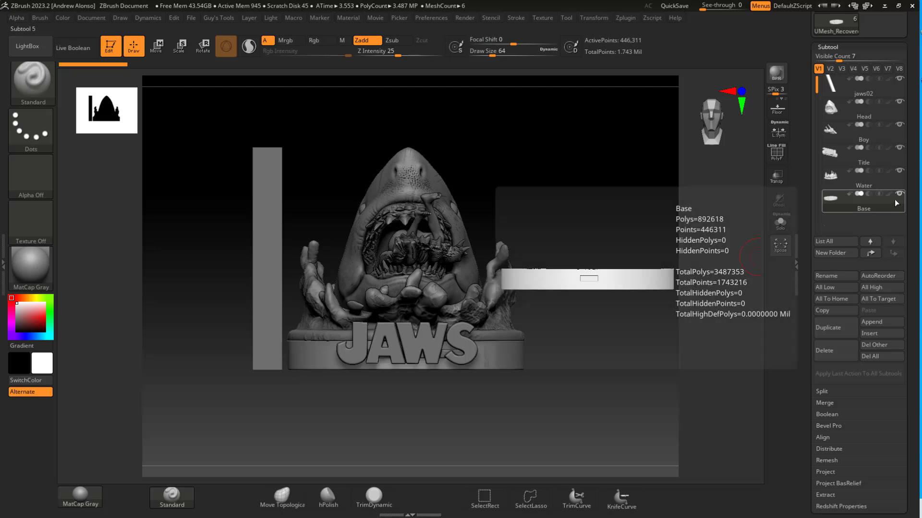
pyautogui.click(837, 328)
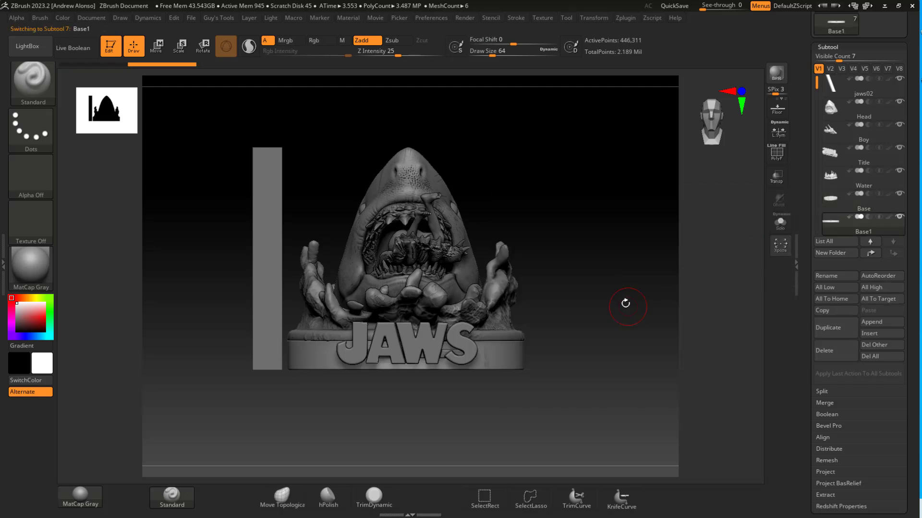
pyautogui.moveTo(582, 366)
pyautogui.mouseDown()
pyautogui.moveTo(580, 332)
pyautogui.moveTo(586, 360)
pyautogui.moveTo(600, 359)
pyautogui.mouseUp()
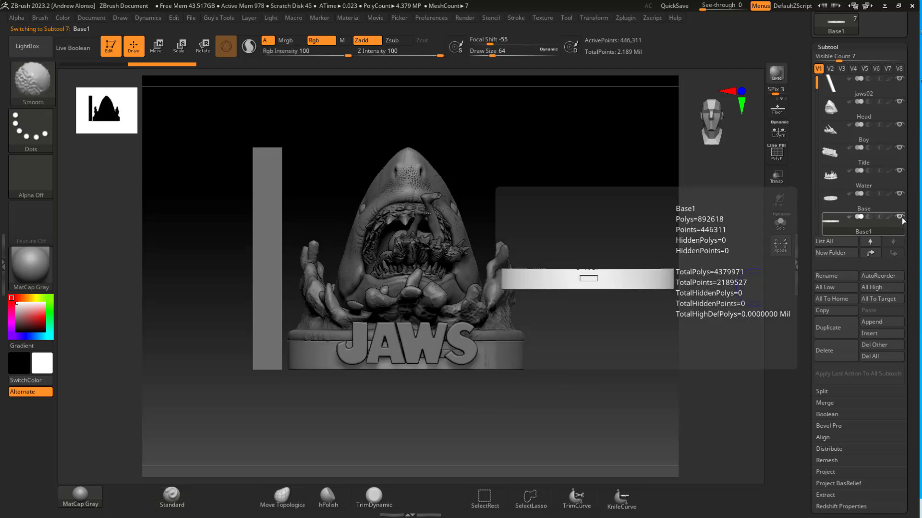
pyautogui.keyDown('shift'); pyautogui.click(902, 218); pyautogui.keyUp('shift')
pyautogui.keyDown('alt'); pyautogui.moveTo(618, 302); pyautogui.dragTo(620, 175); pyautogui.keyUp('alt')
pyautogui.moveTo(638, 343)
pyautogui.mouseDown()
pyautogui.moveTo(625, 307)
pyautogui.moveTo(634, 336)
pyautogui.mouseUp()
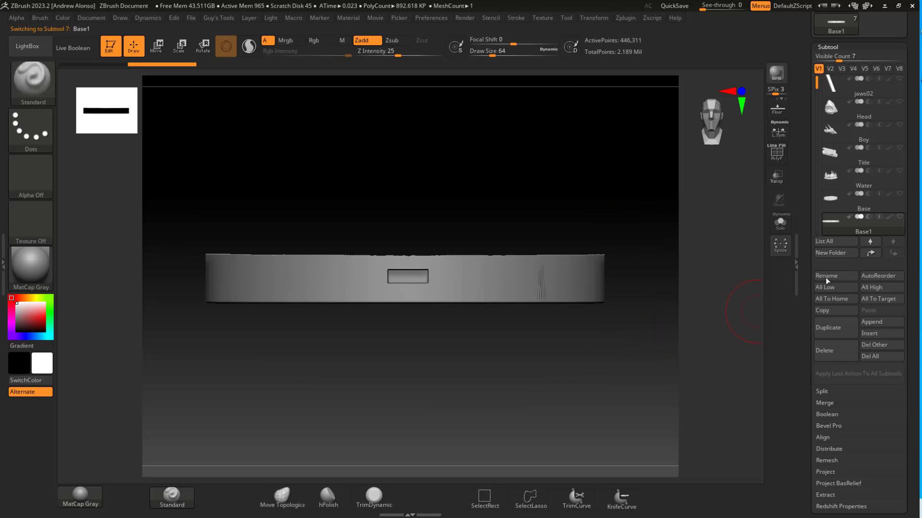
# Step: Slice the isolated base copy horizontally with the KnifeCurve brush, above and below, leaving only a very thin disc from its lower part
pyautogui.moveTo(896, 200)
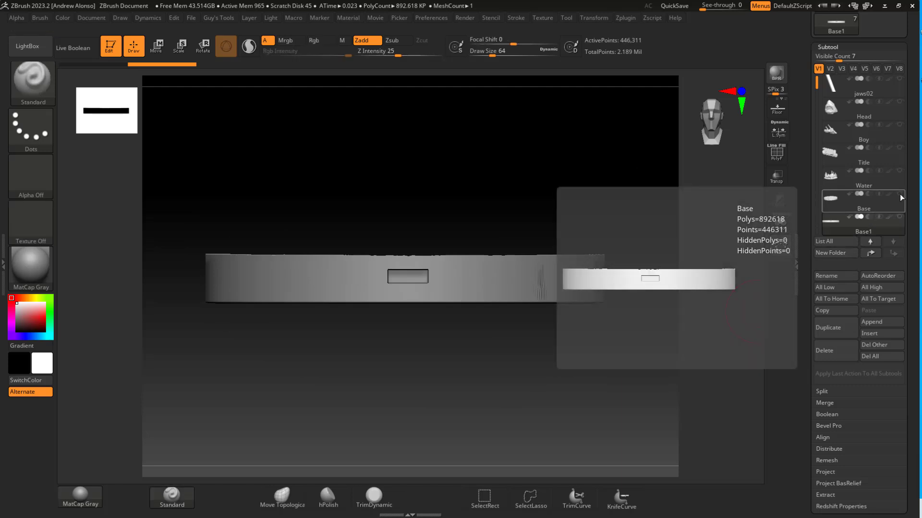
pyautogui.moveTo(612, 358)
pyautogui.keyDown('alt'); pyautogui.mouseDown()
pyautogui.moveTo(611, 372)
pyautogui.moveTo(613, 363)
pyautogui.moveTo(592, 364)
pyautogui.mouseUp(); pyautogui.keyUp('alt')
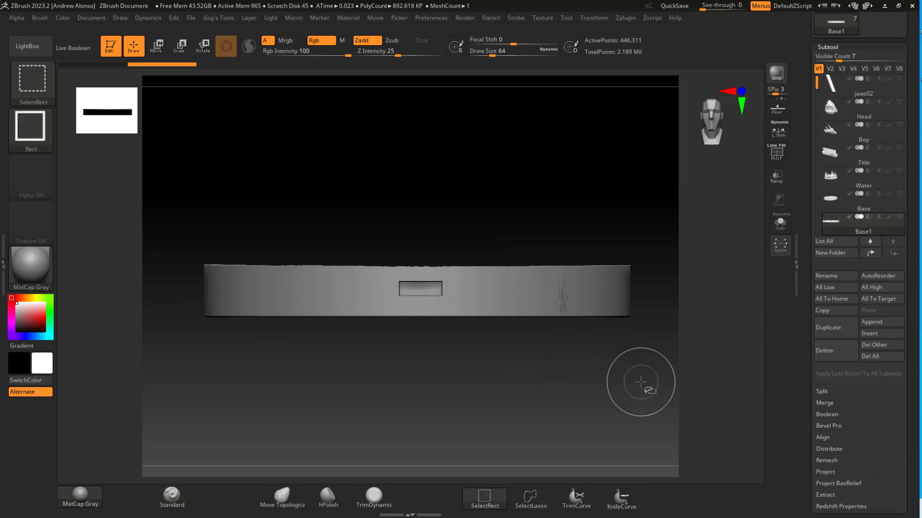
pyautogui.keyDown('ctrl'); pyautogui.keyDown('shift'); pyautogui.click(621, 498); pyautogui.keyUp('shift'); pyautogui.keyUp('ctrl')
pyautogui.moveTo(640, 358)
pyautogui.keyDown('ctrl'); pyautogui.keyDown('shift'); pyautogui.mouseDown()
pyautogui.moveTo(157, 356)
pyautogui.moveTo(706, 366)
pyautogui.moveTo(308, 370)
pyautogui.moveTo(746, 368)
pyautogui.moveTo(570, 370)
pyautogui.moveTo(650, 315)
pyautogui.moveTo(642, 396)
pyautogui.moveTo(642, 372)
pyautogui.mouseUp(); pyautogui.keyUp('shift'); pyautogui.keyUp('ctrl')
pyautogui.press('o')
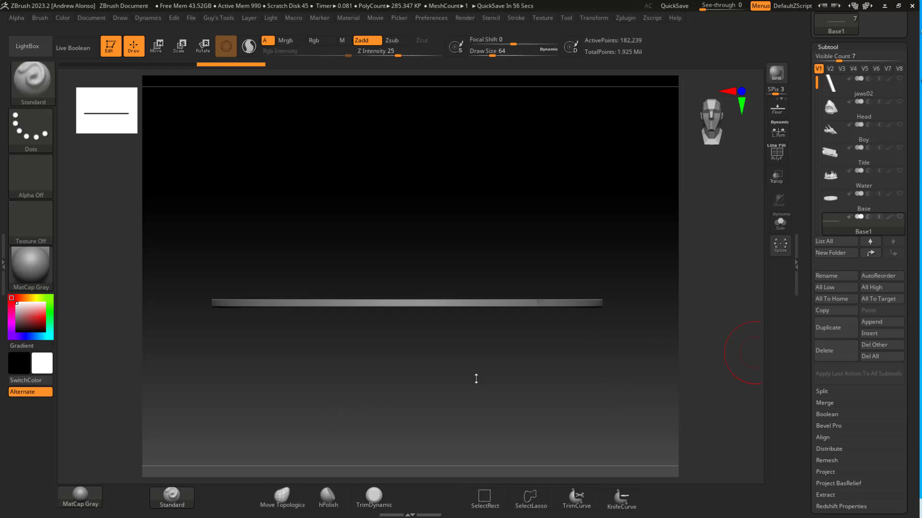
pyautogui.moveTo(615, 344)
pyautogui.mouseDown()
pyautogui.moveTo(609, 358)
pyautogui.moveTo(623, 350)
pyautogui.moveTo(170, 345)
pyautogui.moveTo(167, 299)
pyautogui.mouseUp()
pyautogui.keyDown('ctrl'); pyautogui.keyDown('shift'); pyautogui.moveTo(167, 299); pyautogui.dragTo(166, 300); pyautogui.keyUp('shift'); pyautogui.keyUp('ctrl')
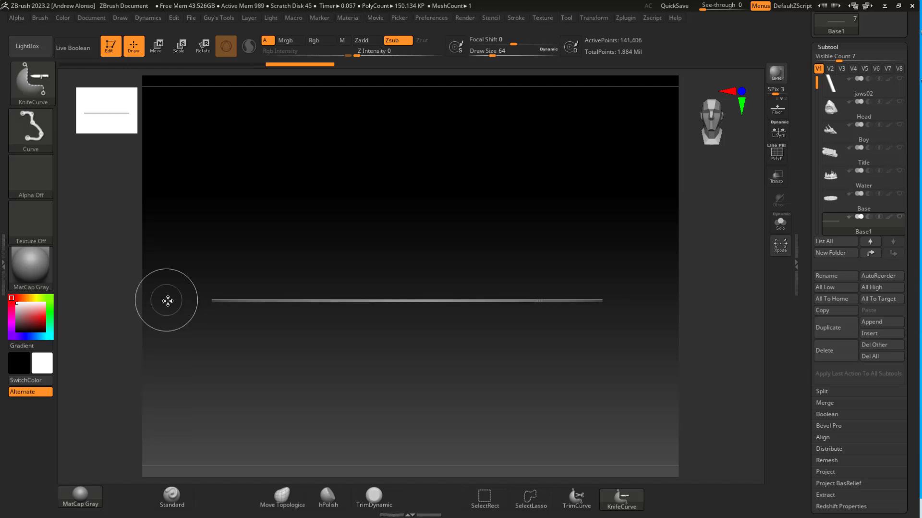
# Step: Show the Base together with the thin disc, move the disc down to the Base's underside, and check the fit from below and in front
pyautogui.moveTo(527, 392)
pyautogui.mouseDown()
pyautogui.moveTo(570, 337)
pyautogui.moveTo(590, 384)
pyautogui.moveTo(551, 444)
pyautogui.moveTo(549, 418)
pyautogui.moveTo(584, 417)
pyautogui.moveTo(624, 379)
pyautogui.moveTo(579, 334)
pyautogui.mouseUp()
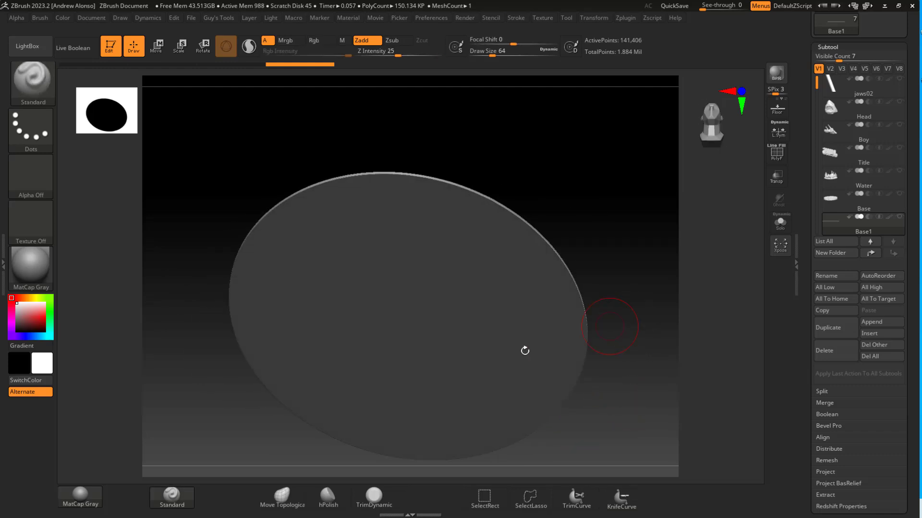
pyautogui.moveTo(641, 372); pyautogui.dragTo(661, 381)
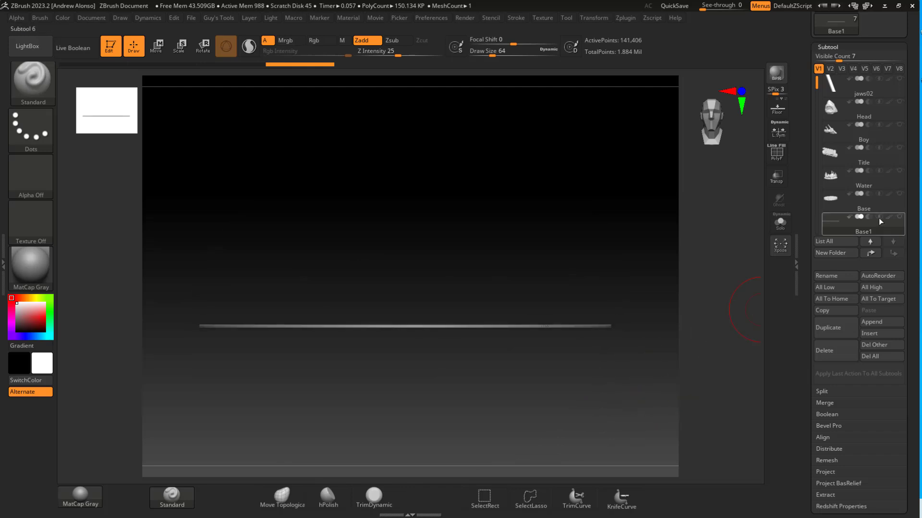
pyautogui.click(900, 193)
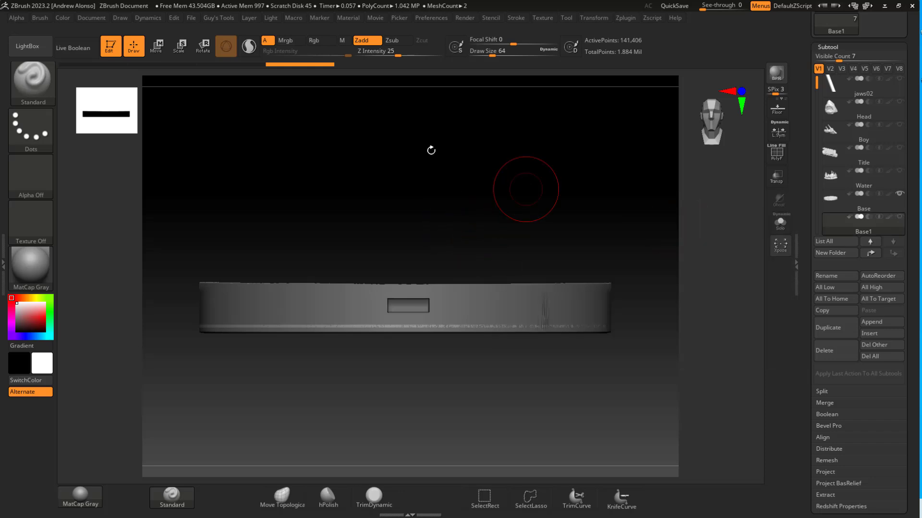
pyautogui.click(156, 45)
pyautogui.moveTo(406, 84)
pyautogui.mouseDown()
pyautogui.moveTo(402, 108)
pyautogui.moveTo(421, 115)
pyautogui.mouseUp()
pyautogui.press('q')
pyautogui.moveTo(599, 246); pyautogui.dragTo(504, 367)
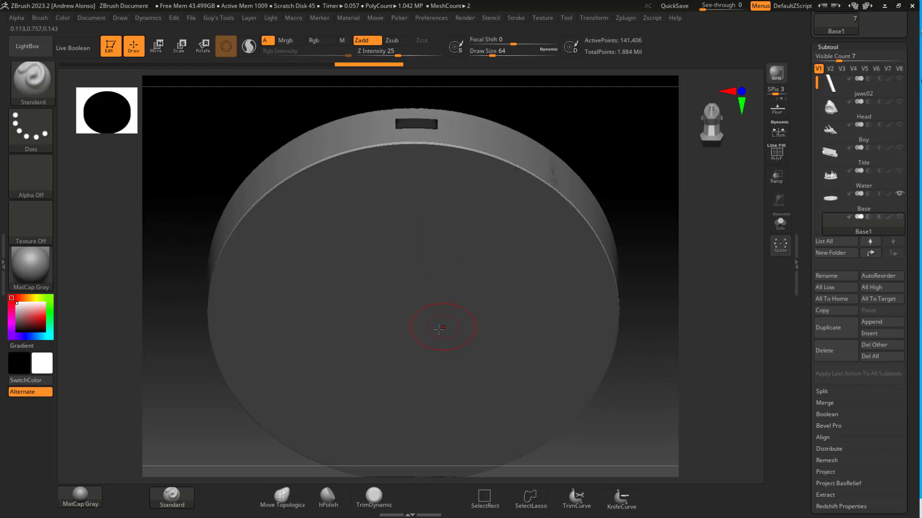
pyautogui.moveTo(595, 174)
pyautogui.mouseDown()
pyautogui.moveTo(595, 222)
pyautogui.moveTo(581, 175)
pyautogui.mouseUp()
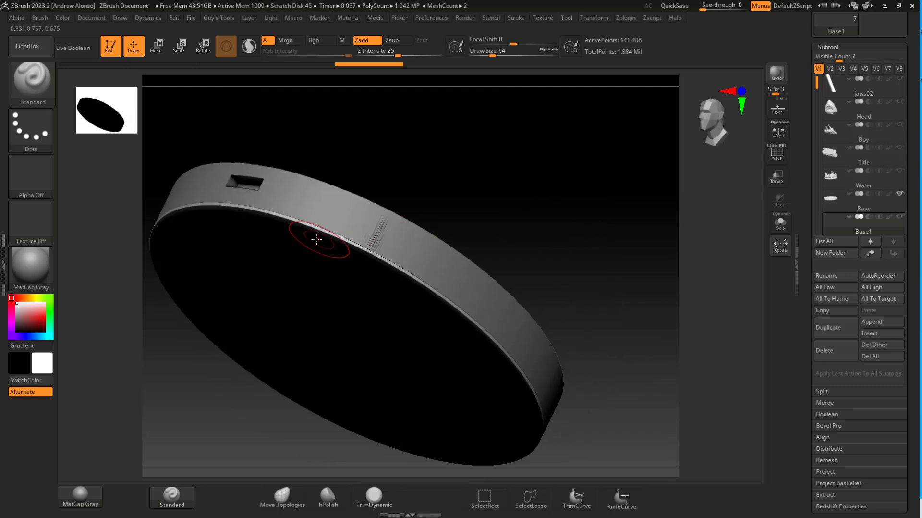
pyautogui.keyDown('shift'); pyautogui.moveTo(591, 243); pyautogui.dragTo(621, 225); pyautogui.keyUp('shift')
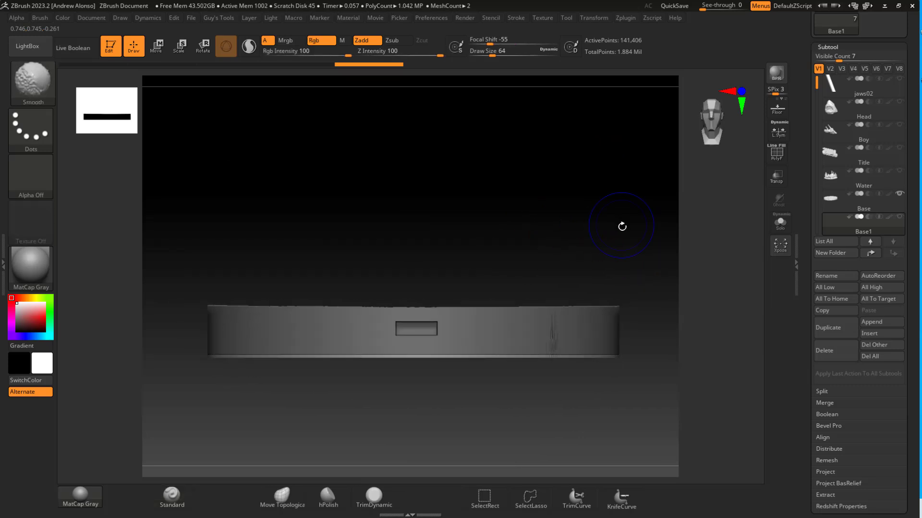
pyautogui.moveTo(645, 261); pyautogui.dragTo(755, 212)
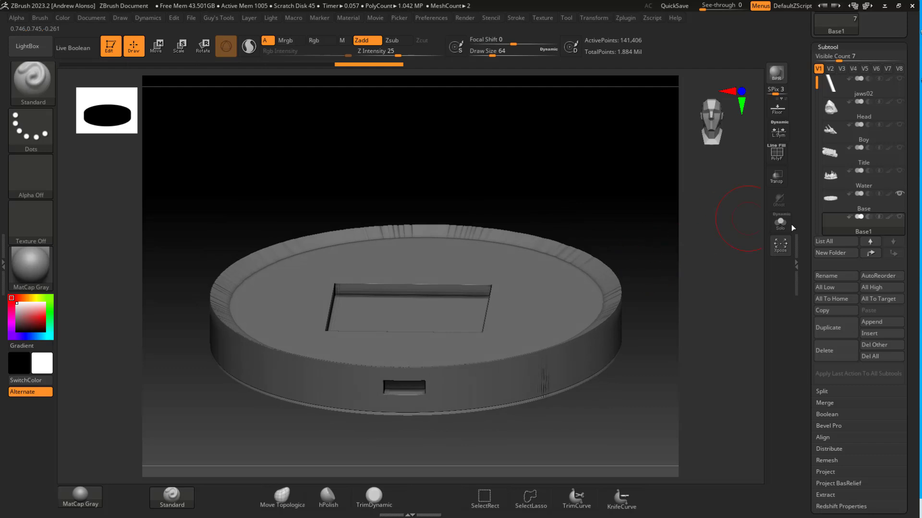
# Step: Show all subtools and rename the Base1 disc subtool to Base_Bottom
pyautogui.keyDown('shift'); pyautogui.click(898, 218); pyautogui.keyUp('shift')
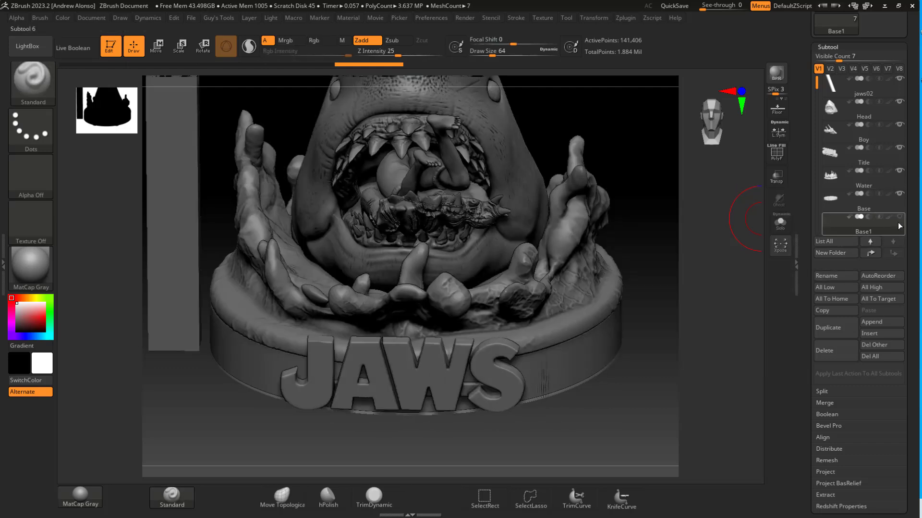
pyautogui.click(844, 278)
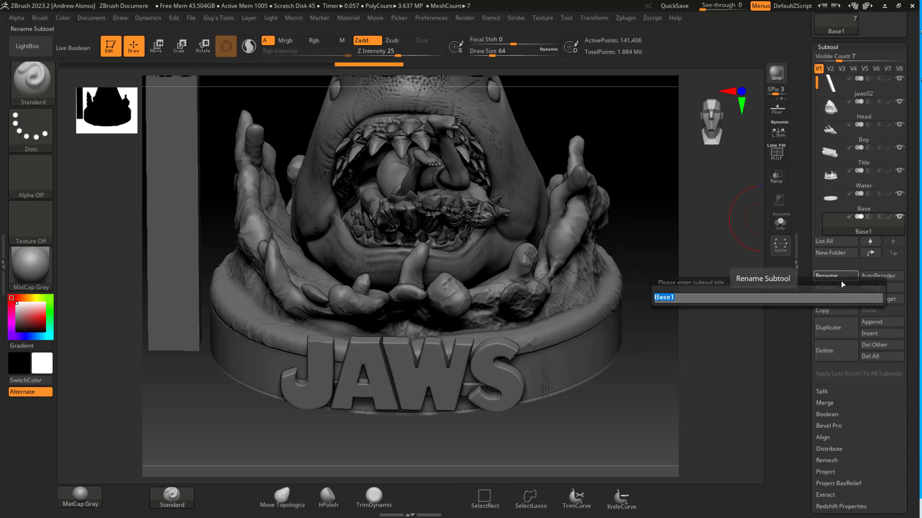
pyautogui.write('Base')
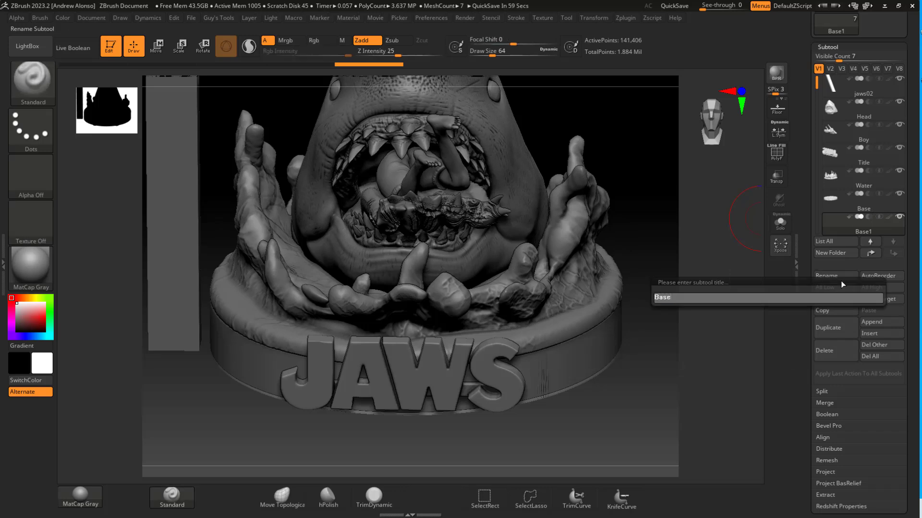
pyautogui.write('_Bottom')
pyautogui.press('Return')
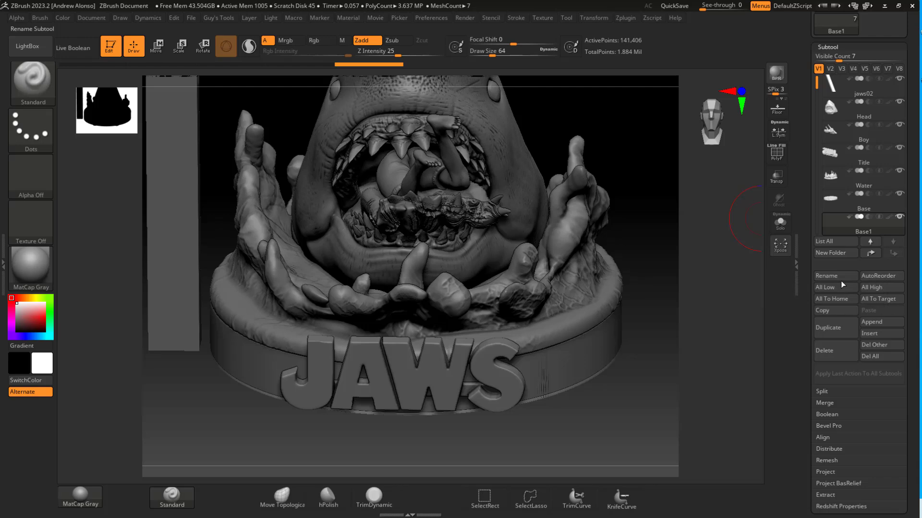
# Step: Compare the jaws02 post with the sculpture in front and side views, and scale the post slightly taller vertically
pyautogui.moveTo(593, 416)
pyautogui.mouseDown()
pyautogui.moveTo(612, 428)
pyautogui.moveTo(603, 304)
pyautogui.moveTo(612, 325)
pyautogui.moveTo(617, 288)
pyautogui.mouseUp()
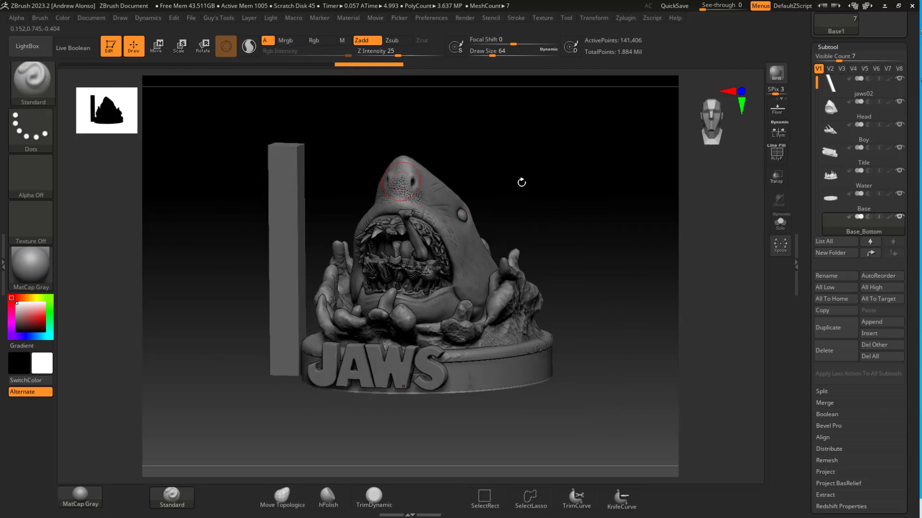
pyautogui.moveTo(599, 195); pyautogui.dragTo(485, 201)
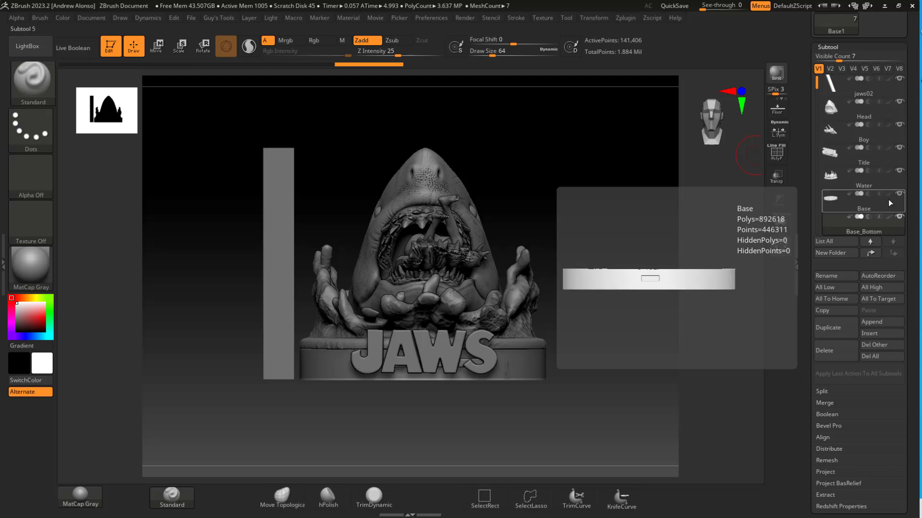
pyautogui.moveTo(817, 84); pyautogui.dragTo(817, 88)
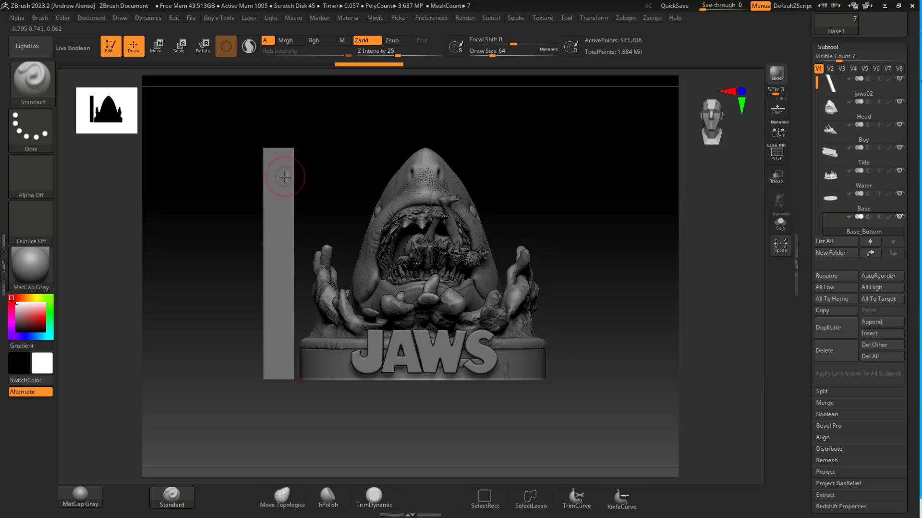
pyautogui.moveTo(326, 156); pyautogui.dragTo(411, 156)
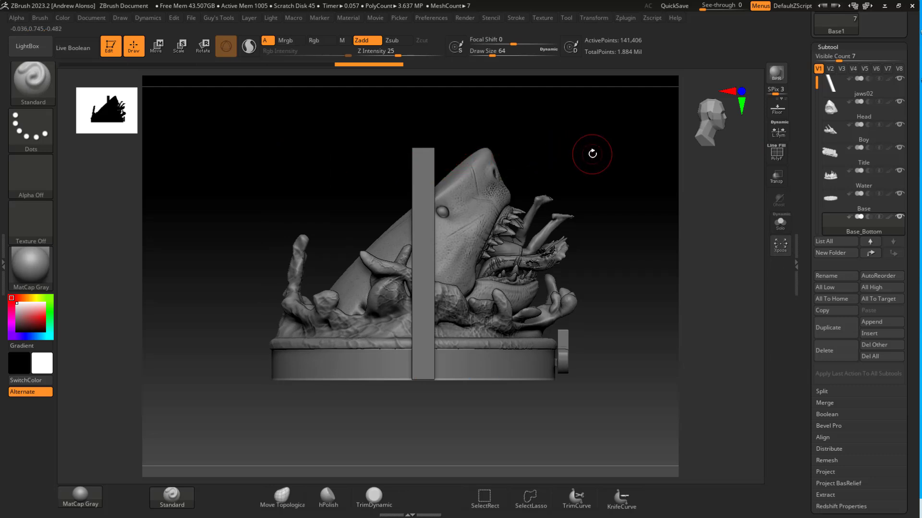
pyautogui.moveTo(576, 162); pyautogui.dragTo(595, 169)
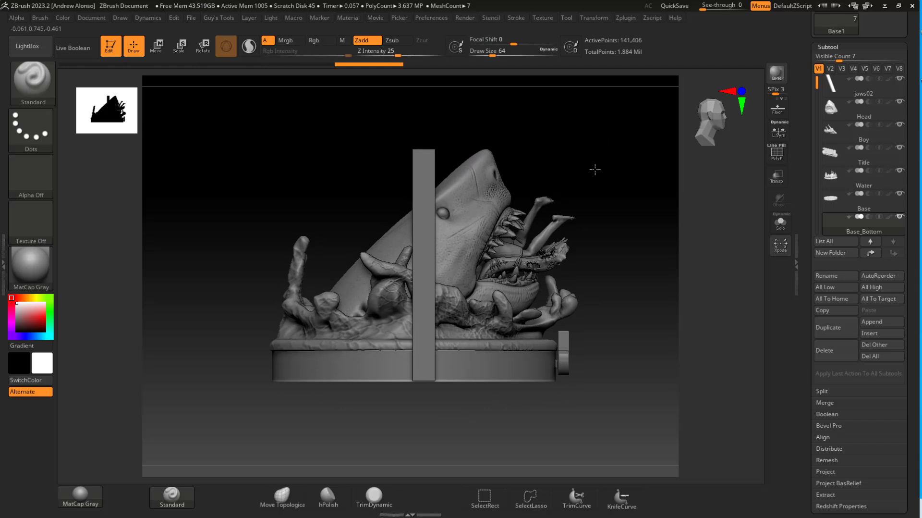
pyautogui.press('f')
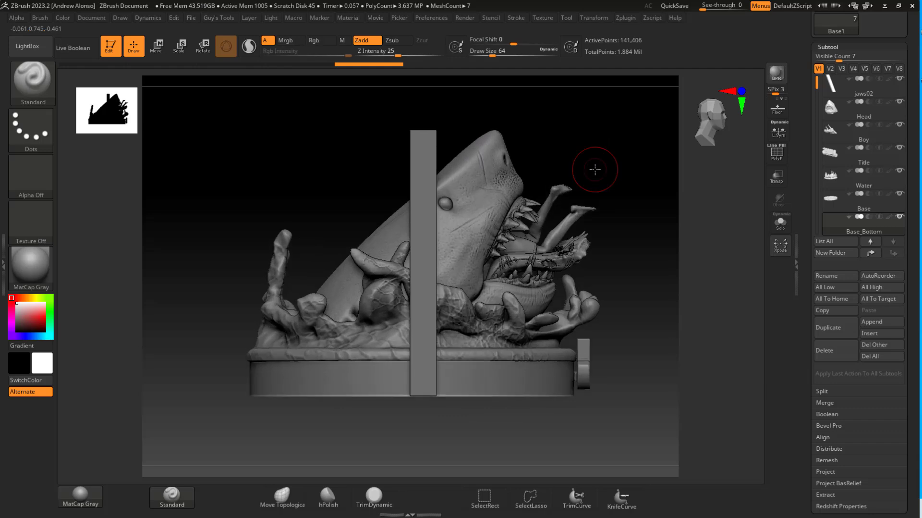
pyautogui.click(892, 91)
pyautogui.press('w')
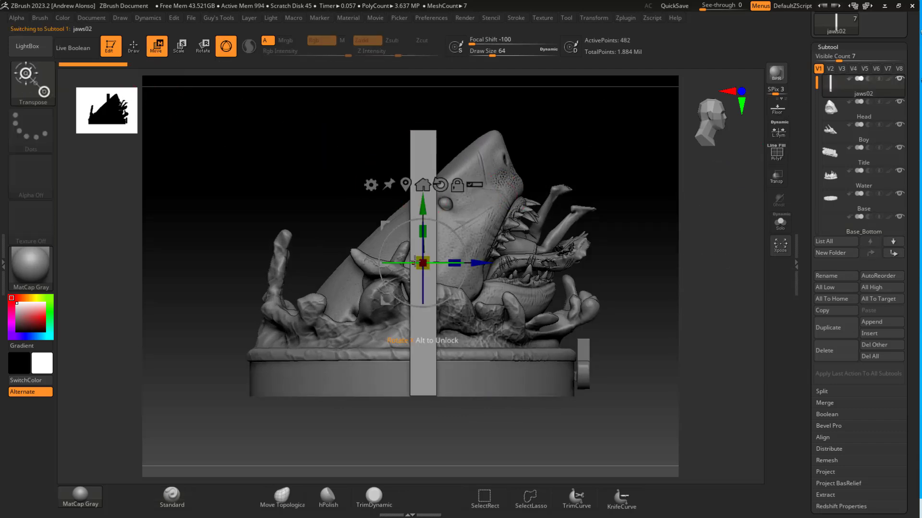
pyautogui.moveTo(425, 233); pyautogui.dragTo(426, 230)
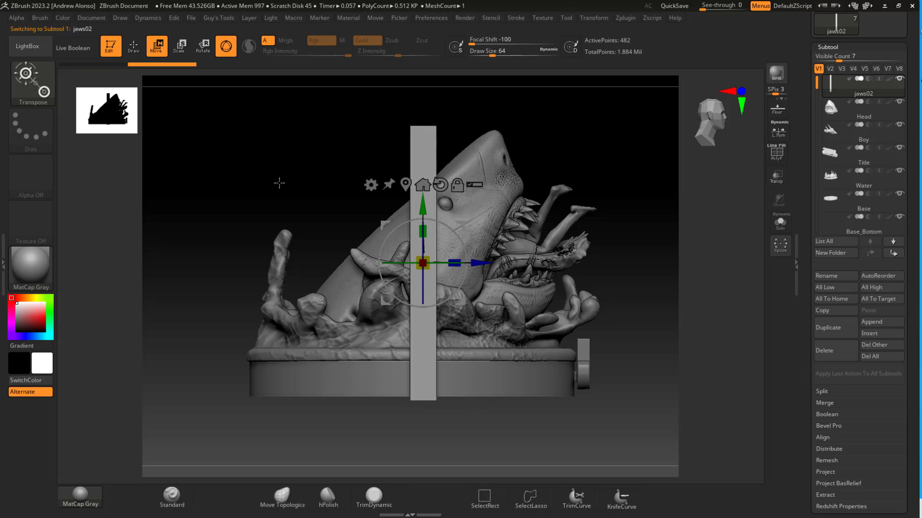
# Step: Trim both ends of the jaws02 post with KnifeCurve, level with the shark's nose and the base's underside, and check it from front and side
pyautogui.click(133, 51)
pyautogui.keyDown('ctrl'); pyautogui.keyDown('shift'); pyautogui.moveTo(273, 131); pyautogui.dragTo(643, 115); pyautogui.keyUp('shift'); pyautogui.keyUp('ctrl')
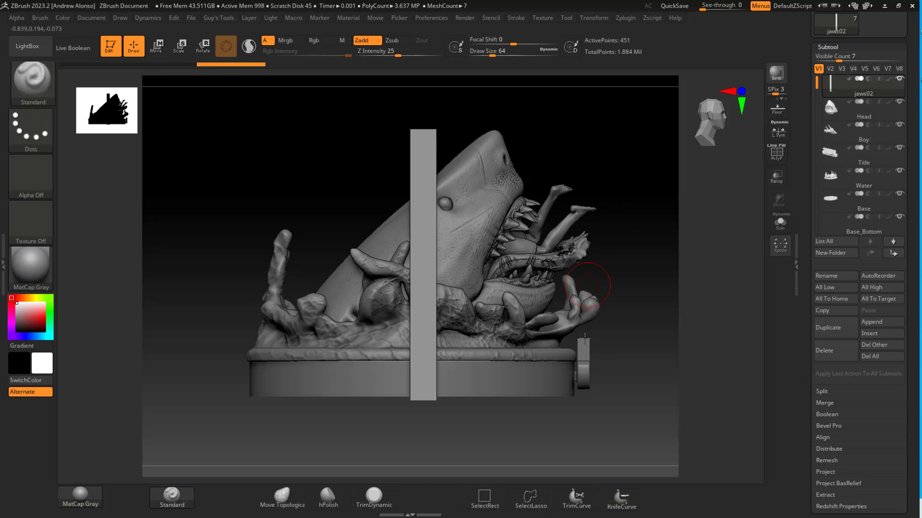
pyautogui.moveTo(618, 439)
pyautogui.keyDown('ctrl'); pyautogui.keyDown('shift'); pyautogui.mouseDown()
pyautogui.moveTo(169, 431)
pyautogui.moveTo(149, 409)
pyautogui.moveTo(169, 403)
pyautogui.mouseUp(); pyautogui.keyUp('shift'); pyautogui.keyUp('ctrl')
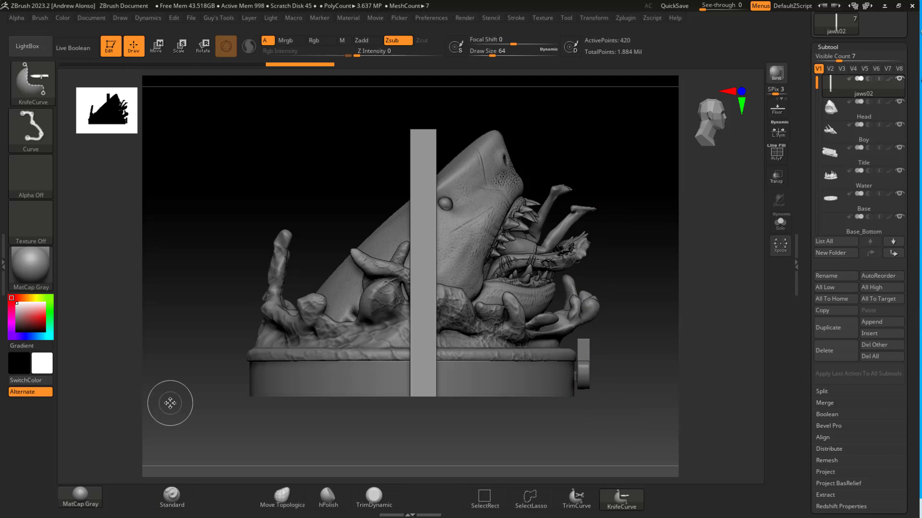
pyautogui.moveTo(680, 376); pyautogui.dragTo(480, 382)
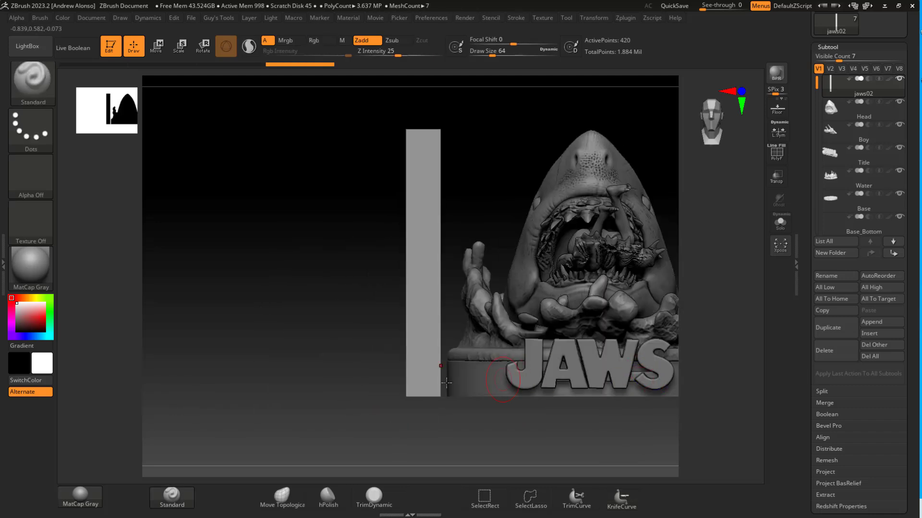
pyautogui.keyDown('alt'); pyautogui.moveTo(332, 307); pyautogui.dragTo(365, 291); pyautogui.keyUp('alt')
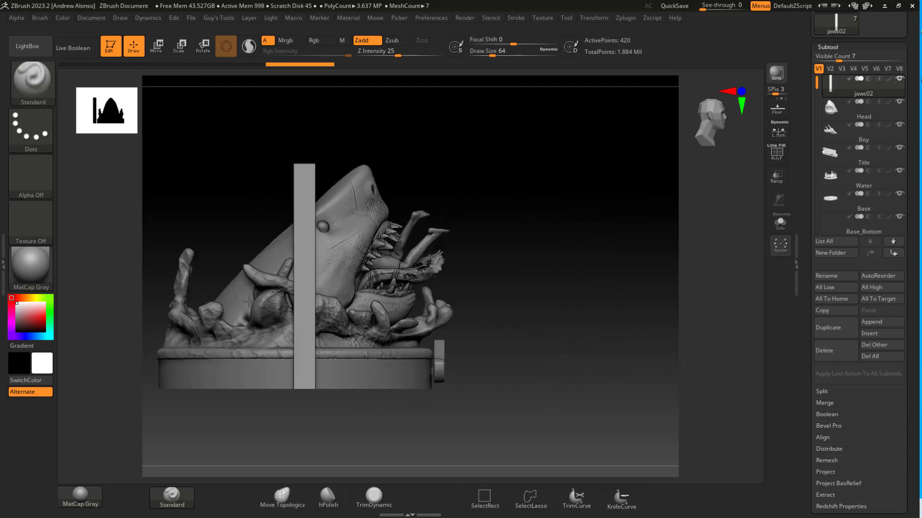
pyautogui.keyDown('alt'); pyautogui.moveTo(574, 242); pyautogui.dragTo(667, 234); pyautogui.keyUp('alt')
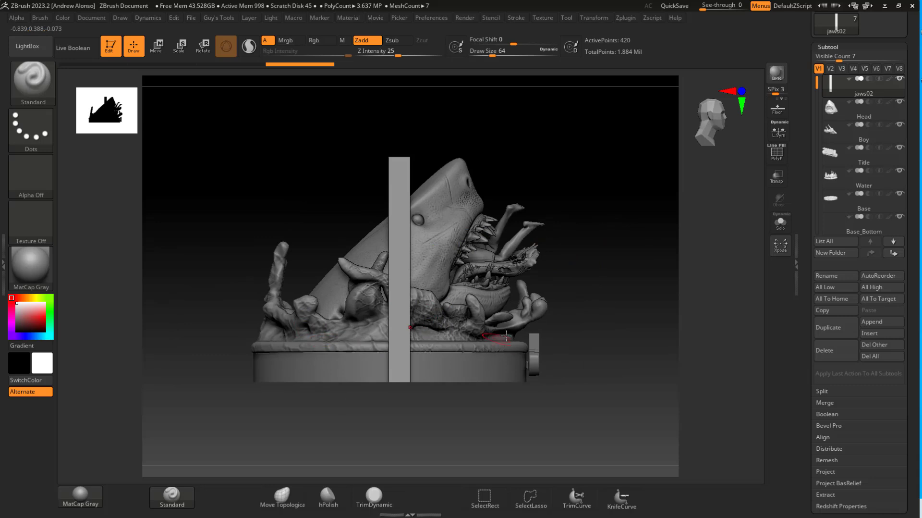
pyautogui.moveTo(616, 219); pyautogui.dragTo(561, 224)
pyautogui.moveTo(461, 202); pyautogui.dragTo(420, 186)
pyautogui.moveTo(548, 140)
pyautogui.mouseDown()
pyautogui.moveTo(590, 148)
pyautogui.moveTo(607, 163)
pyautogui.moveTo(603, 185)
pyautogui.moveTo(571, 195)
pyautogui.moveTo(582, 196)
pyautogui.mouseUp()
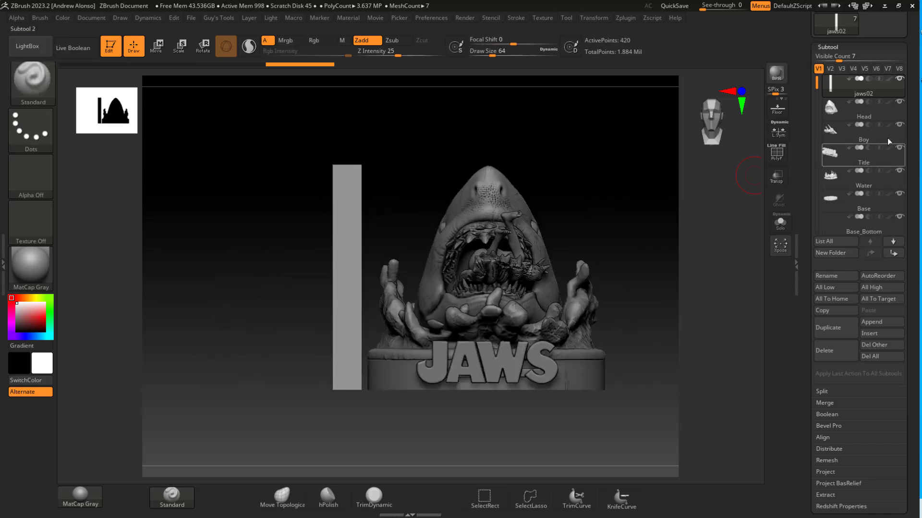
# Step: Save the tool over the existing jaws02 file in the JAWS folder
pyautogui.moveTo(916, 129); pyautogui.dragTo(916, 293)
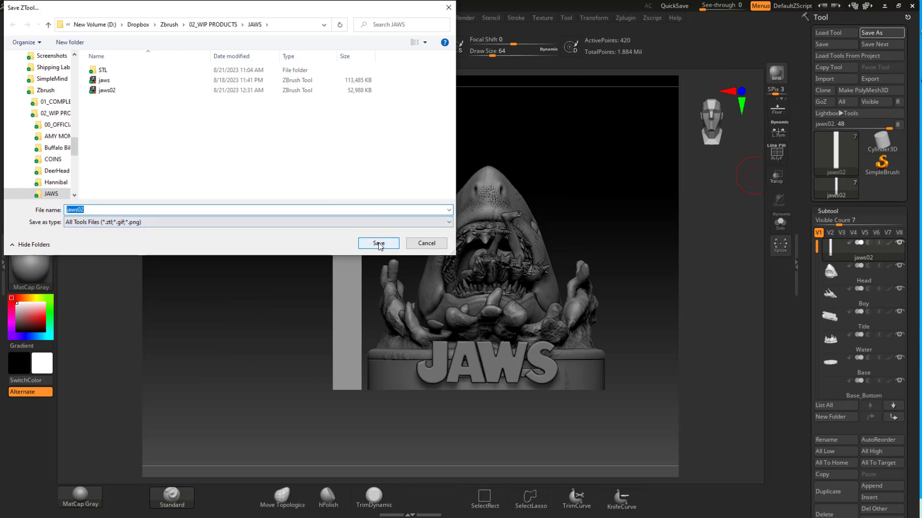
pyautogui.click(378, 243)
pyautogui.click(482, 254)
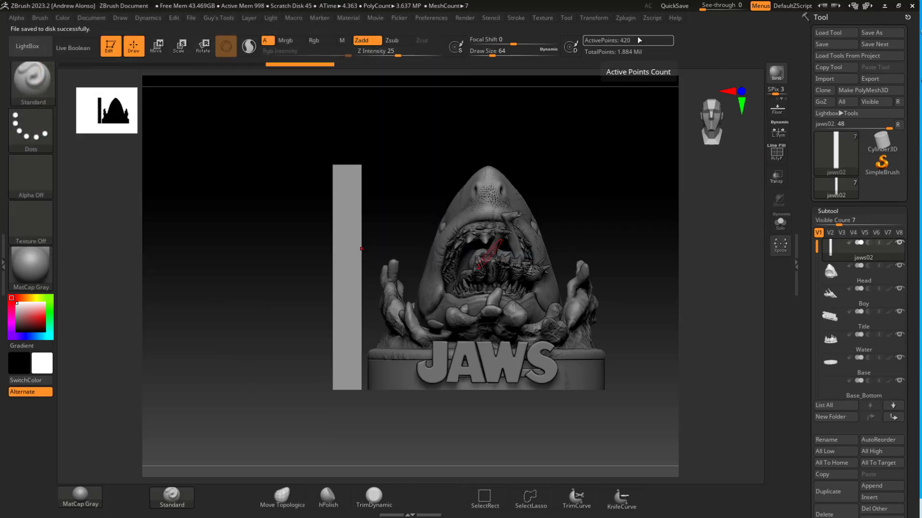
# Step: Export the subtools as separate STL files with 3D Print Hub into the STL/V2 folder, using the SubTool names as file names
pyautogui.click(627, 19)
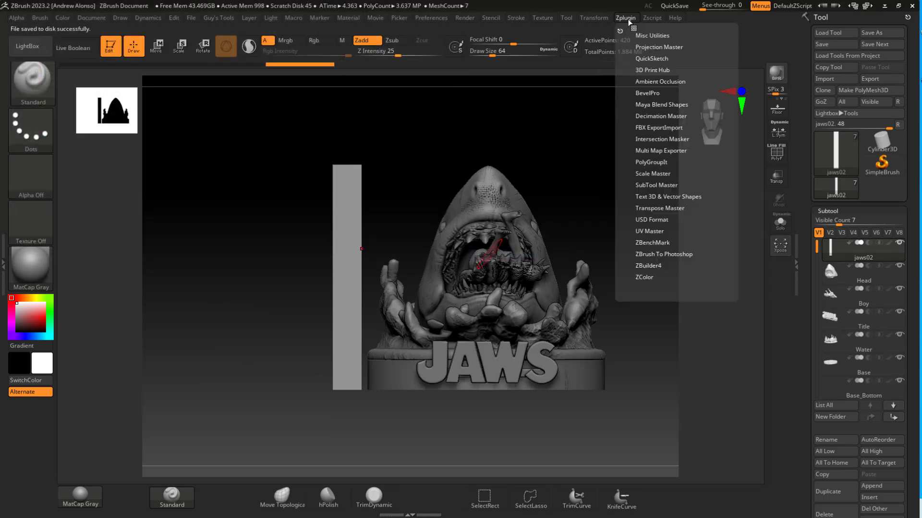
pyautogui.click(652, 70)
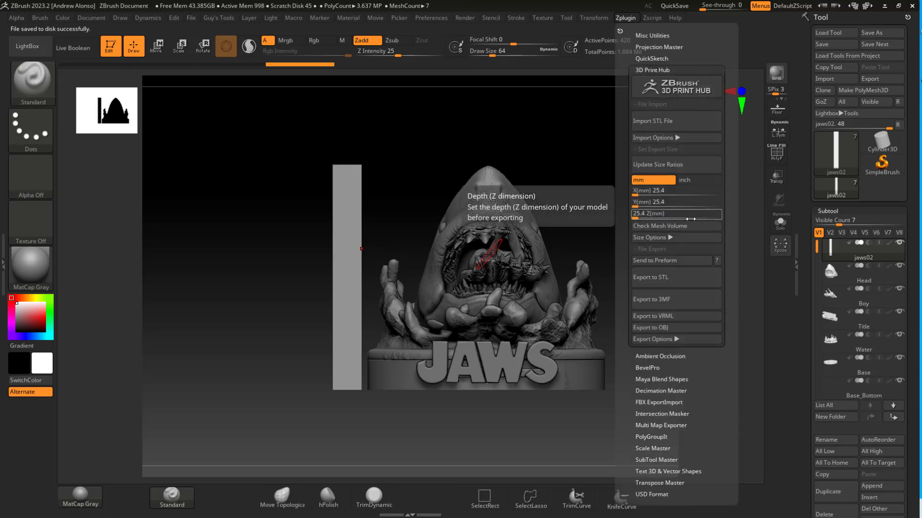
pyautogui.click(663, 276)
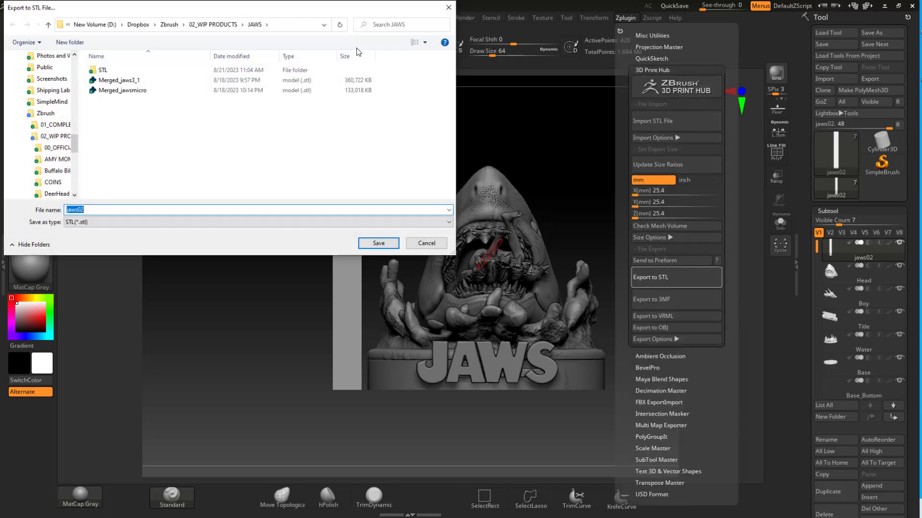
pyautogui.moveTo(348, 13); pyautogui.dragTo(527, 118)
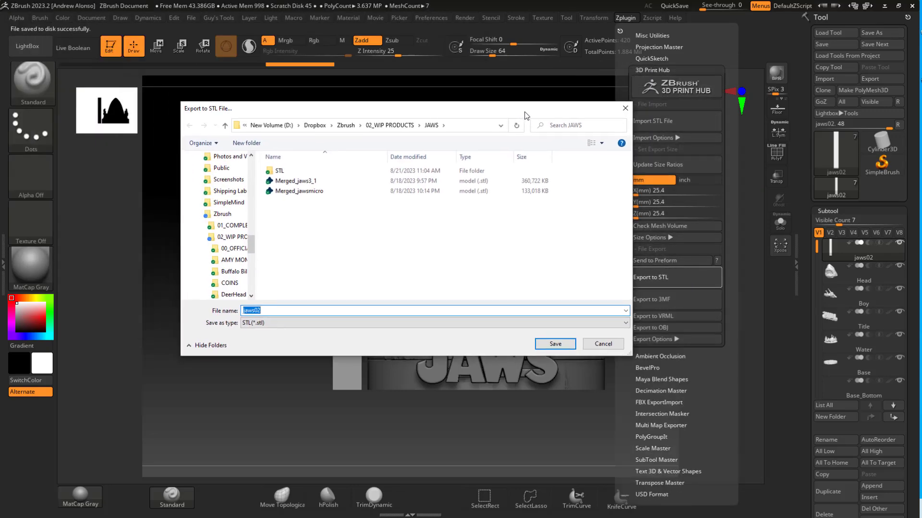
pyautogui.doubleClick(302, 175)
pyautogui.doubleClick(293, 185)
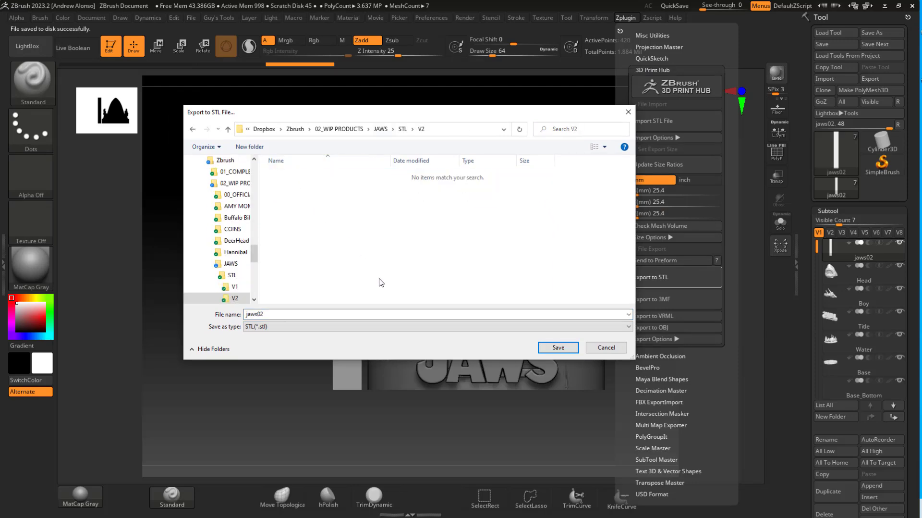
pyautogui.click(549, 347)
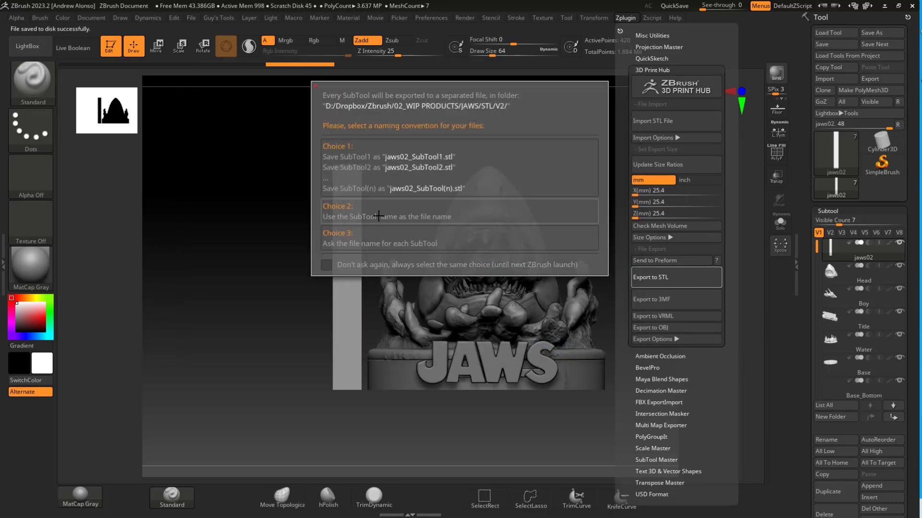
pyautogui.click(355, 210)
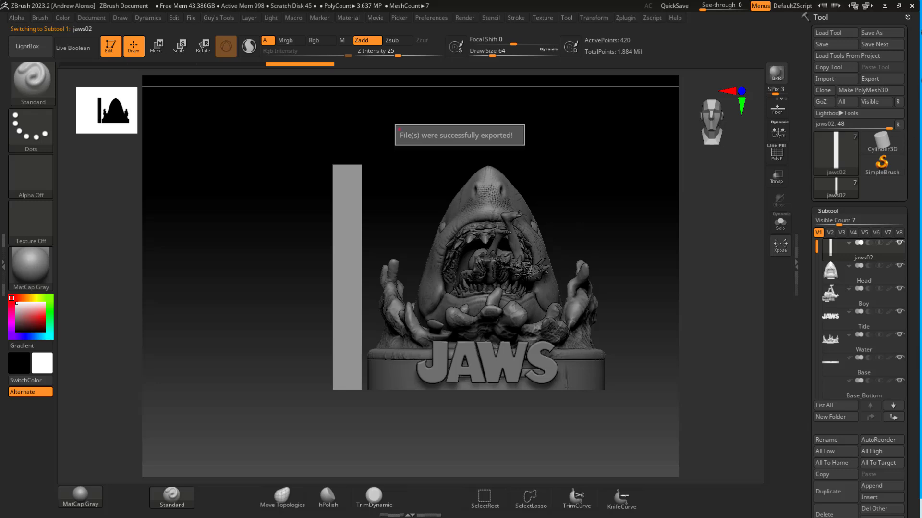
pyautogui.moveTo(605, 212)
pyautogui.mouseDown()
pyautogui.moveTo(615, 211)
pyautogui.moveTo(593, 211)
pyautogui.moveTo(618, 212)
pyautogui.mouseUp()
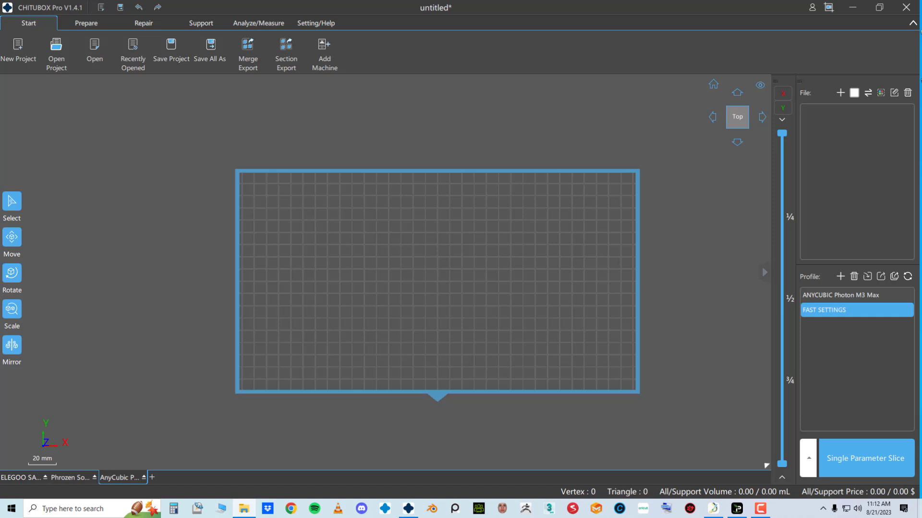
# Step: Import jaws02.stl onto the build plate and move the small post toward the plate's left end
pyautogui.moveTo(716, 307); pyautogui.dragTo(578, 319)
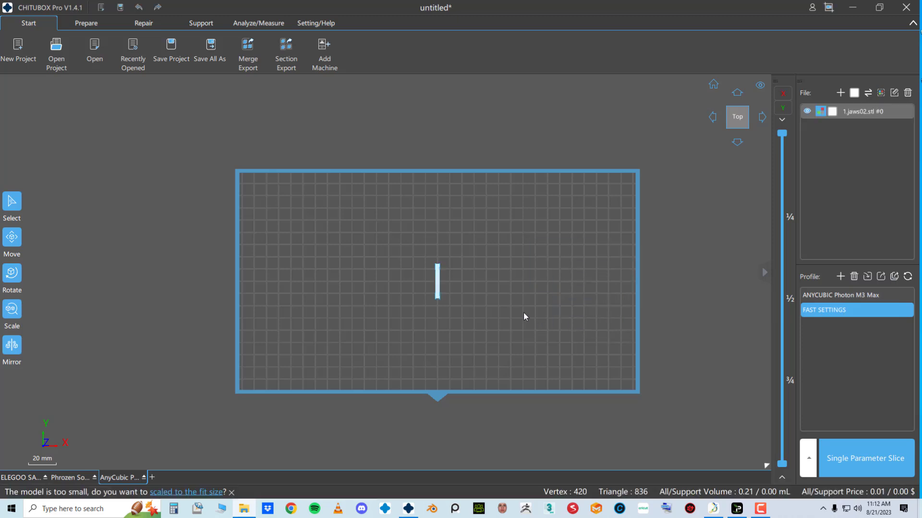
pyautogui.scroll(2, 454, 301)
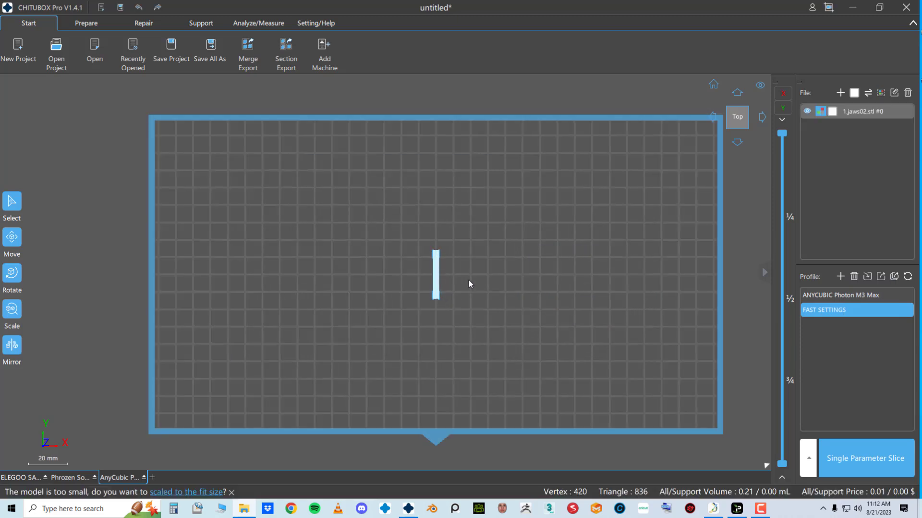
pyautogui.click(437, 283)
pyautogui.moveTo(434, 278); pyautogui.dragTo(204, 258)
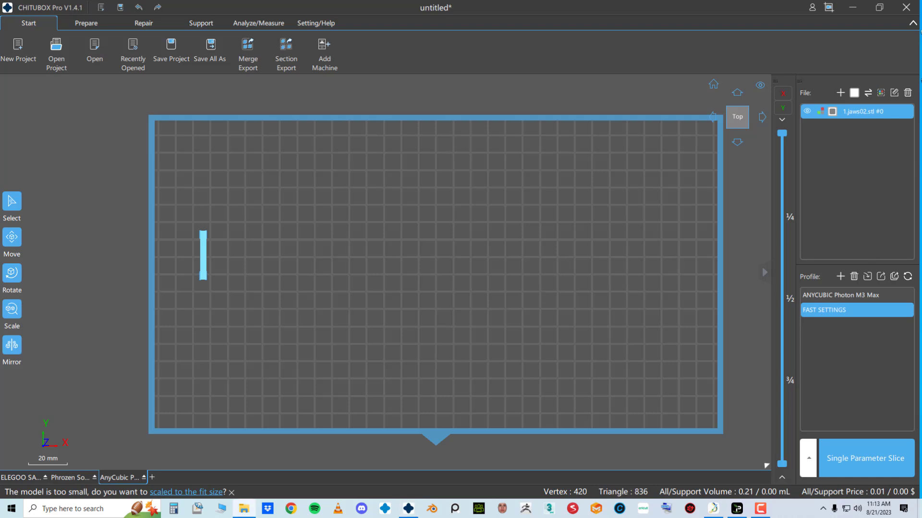
# Step: Import jaws.stl, place it near the plate's right end, and shift the jaws02 post slightly toward the plate's centre
pyautogui.moveTo(919, 281); pyautogui.dragTo(622, 311)
pyautogui.moveTo(238, 214); pyautogui.dragTo(616, 327)
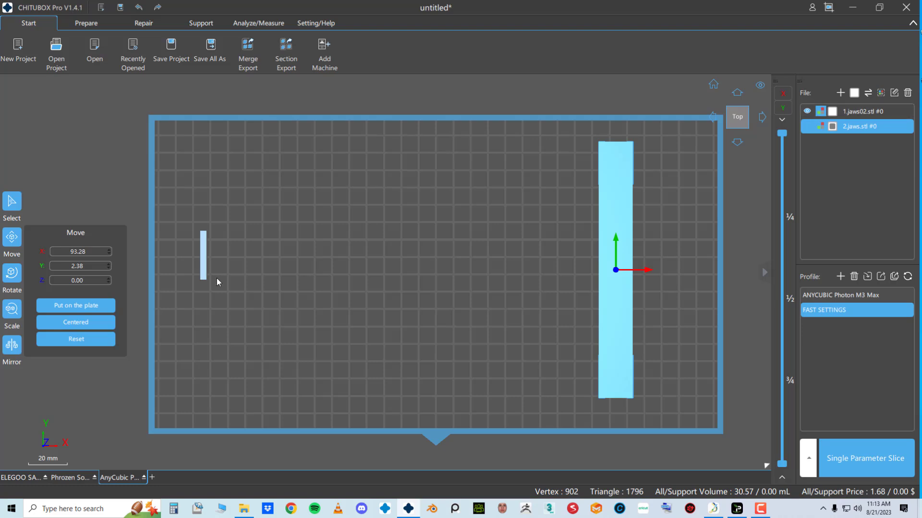
pyautogui.click(204, 254)
pyautogui.moveTo(248, 268); pyautogui.dragTo(308, 270)
# Step: Scale the jaws model uniformly to 65%
pyautogui.click(622, 269)
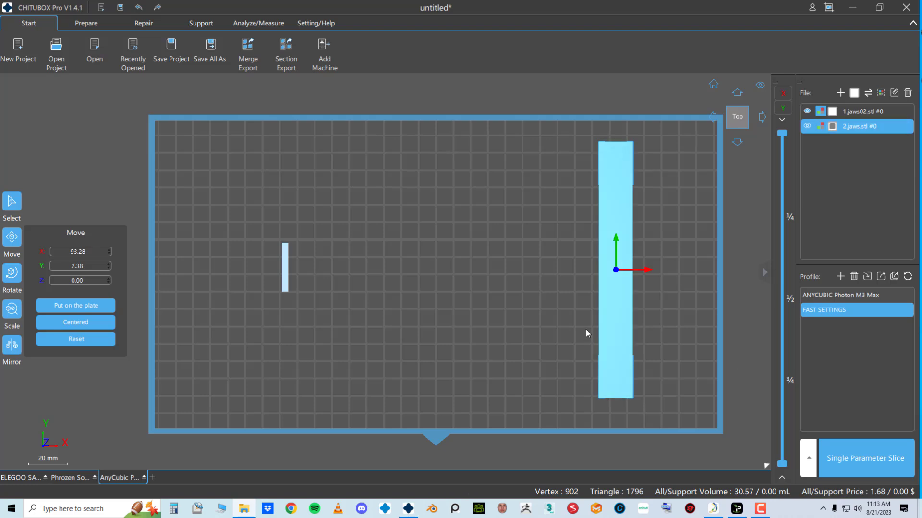
pyautogui.click(11, 311)
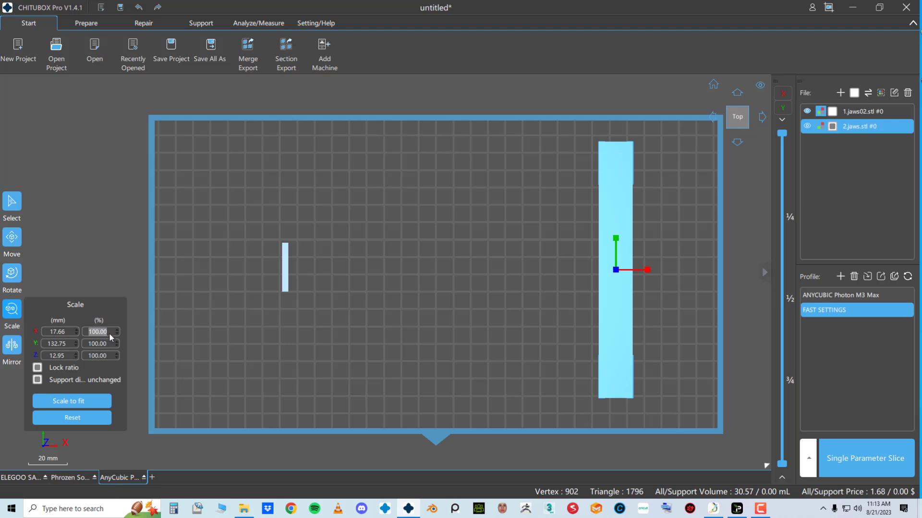
pyautogui.write('65')
pyautogui.press('Return')
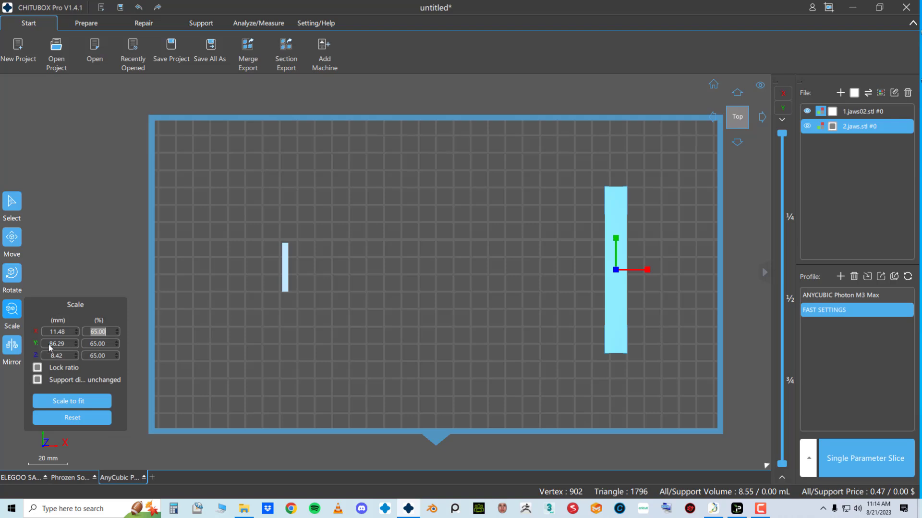
# Step: Copy the jaws model's Y size of 86.29 mm and apply it to the jaws02 post with proportional scaling
pyautogui.doubleClick(67, 345)
pyautogui.hotkey('ctrl', 'c')
pyautogui.click(285, 278)
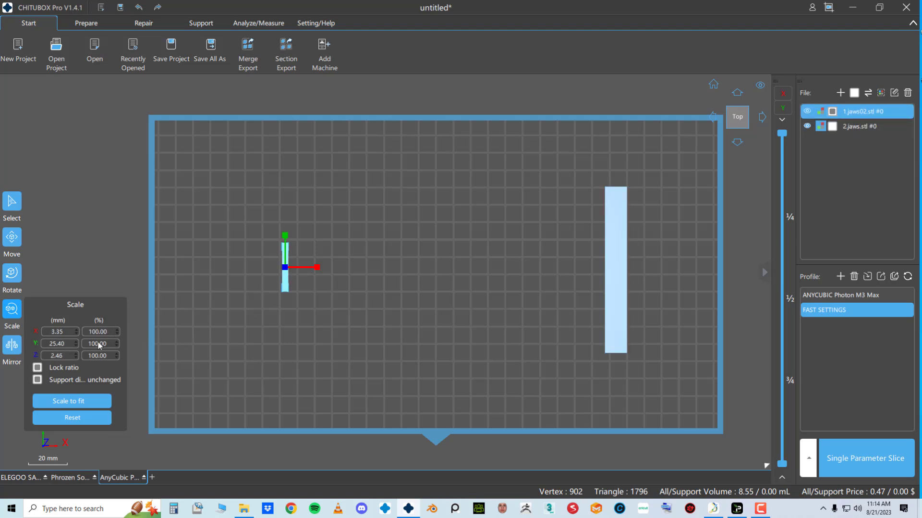
pyautogui.doubleClick(72, 346)
pyautogui.hotkey('ctrl', 'v')
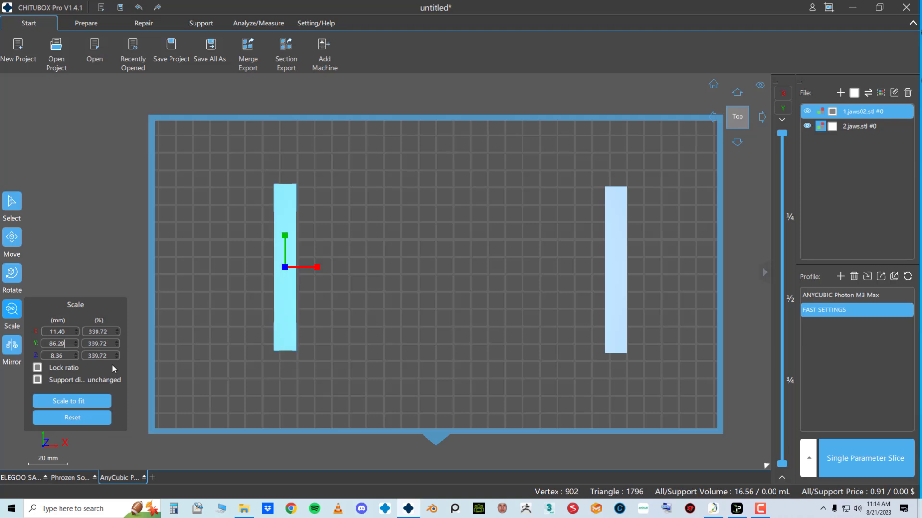
pyautogui.press('Return')
pyautogui.click(393, 343)
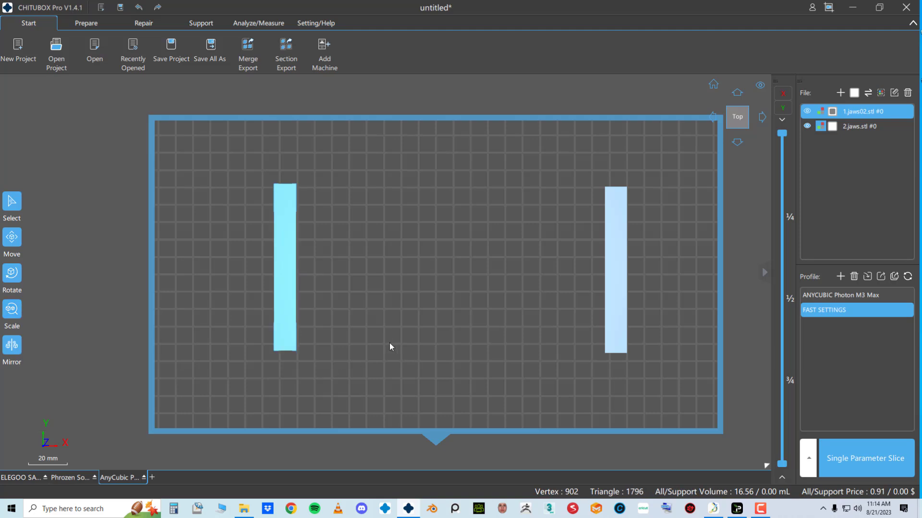
# Step: Lay the jaws02 post over the jaws model to compare their widths, and move it back apart to about X 13 mm
pyautogui.moveTo(295, 313); pyautogui.dragTo(591, 311)
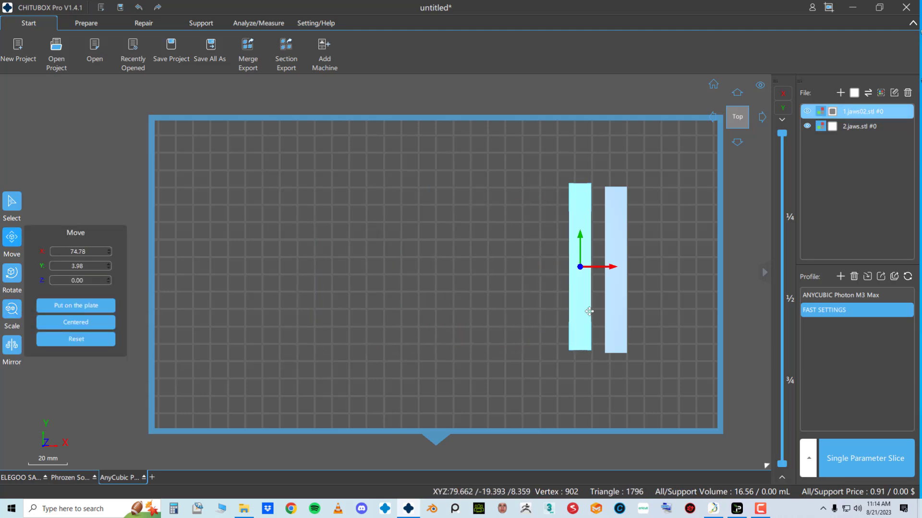
pyautogui.scroll(3, 642, 307)
pyautogui.moveTo(561, 293); pyautogui.dragTo(408, 350, button='middle')
pyautogui.scroll(2, 402, 350)
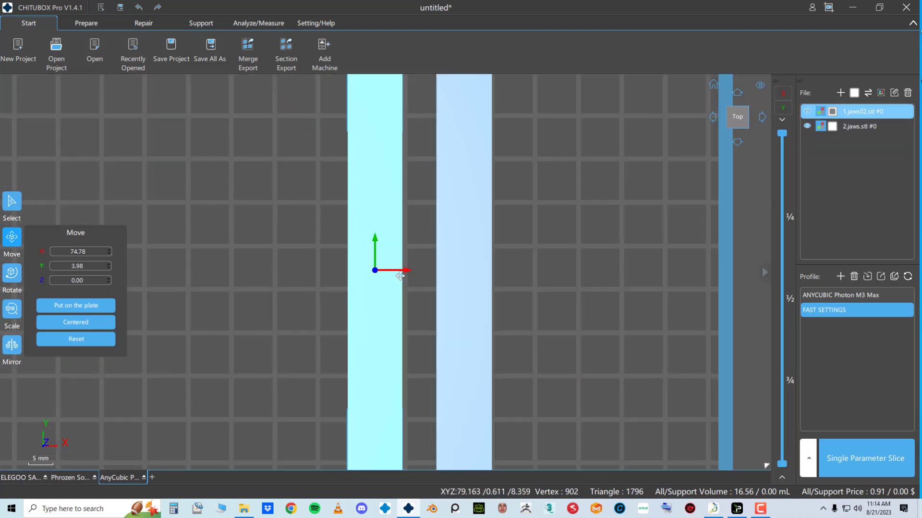
pyautogui.scroll(-2, 518, 277)
pyautogui.moveTo(452, 275); pyautogui.dragTo(514, 277)
pyautogui.moveTo(481, 243); pyautogui.dragTo(481, 213)
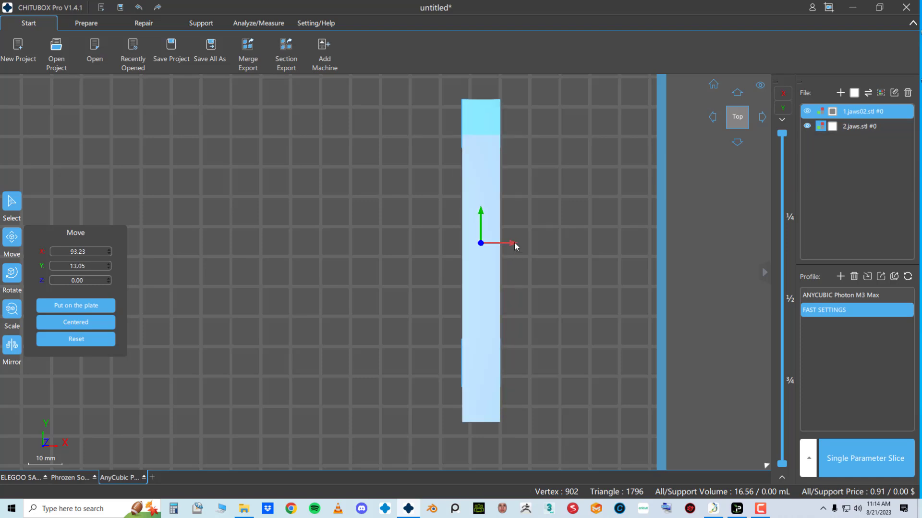
pyautogui.moveTo(513, 247); pyautogui.dragTo(223, 297)
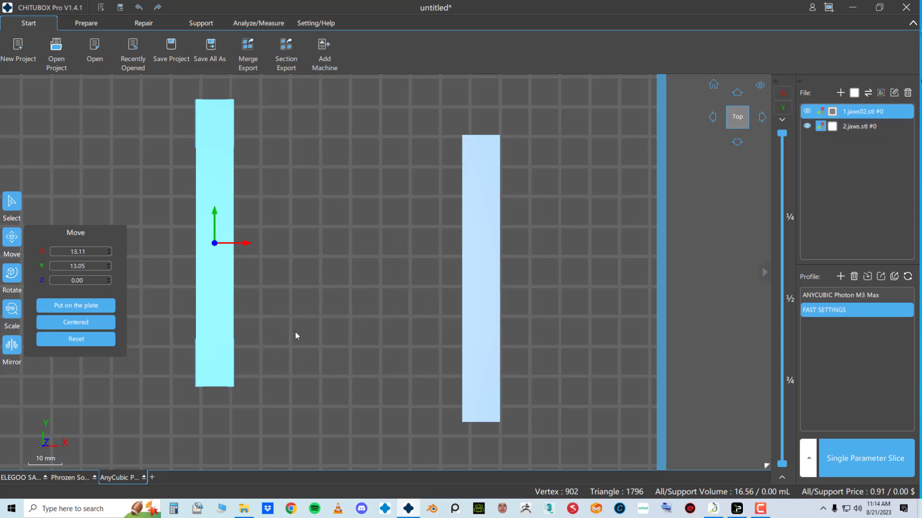
# Step: Review the jaws02 post's scale values and move it farther left on the plate, to about X -52 mm and Y 6 mm
pyautogui.scroll(-2, 295, 330)
pyautogui.moveTo(438, 306); pyautogui.dragTo(549, 325, button='middle')
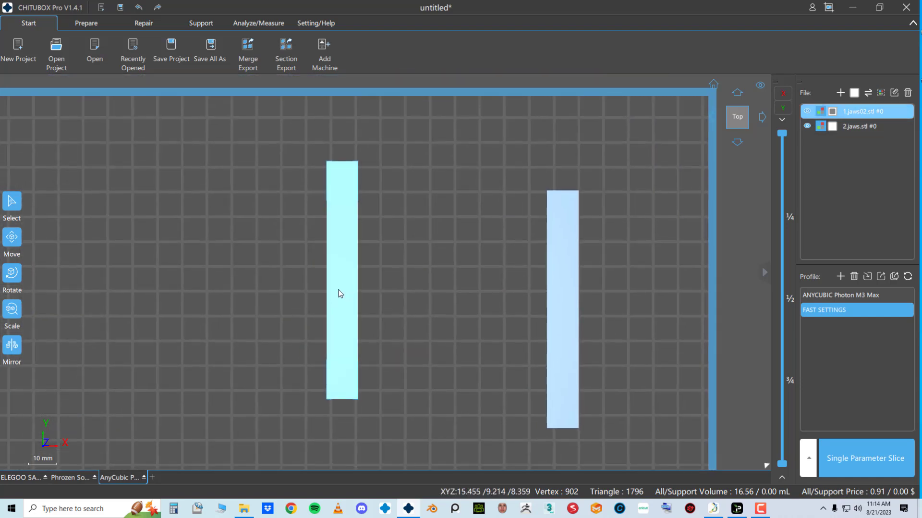
pyautogui.click(340, 295)
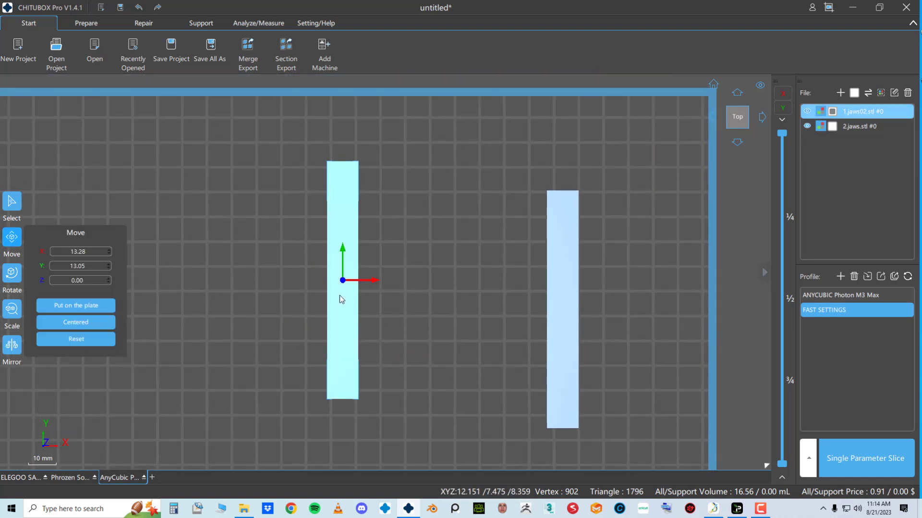
pyautogui.click(8, 309)
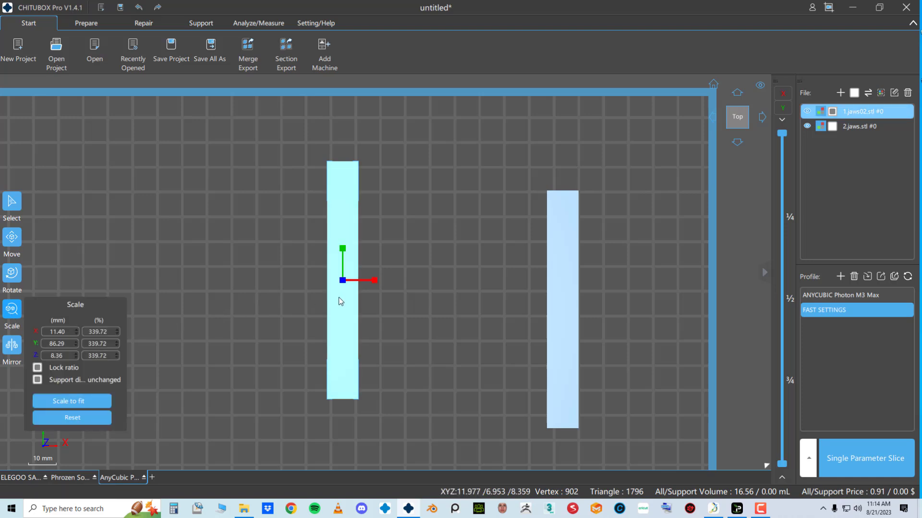
pyautogui.click(107, 331)
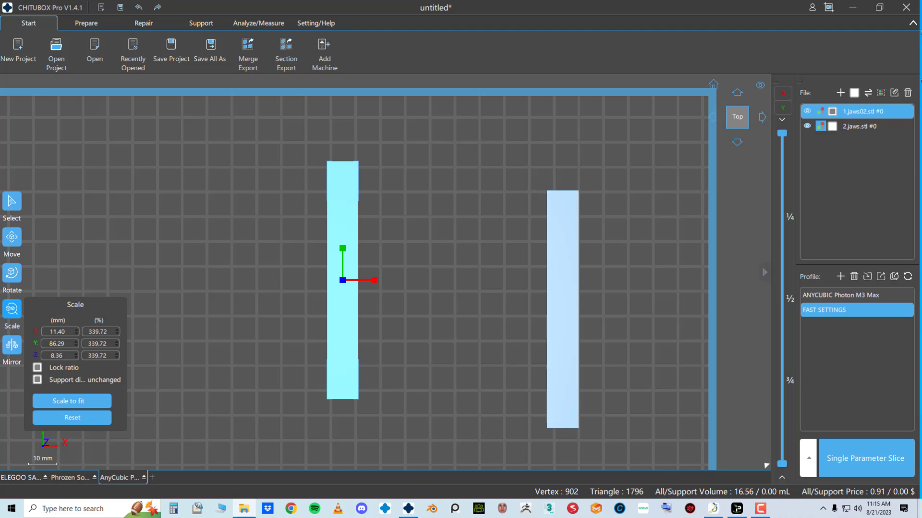
pyautogui.scroll(-3, 430, 251)
pyautogui.scroll(2, 376, 302)
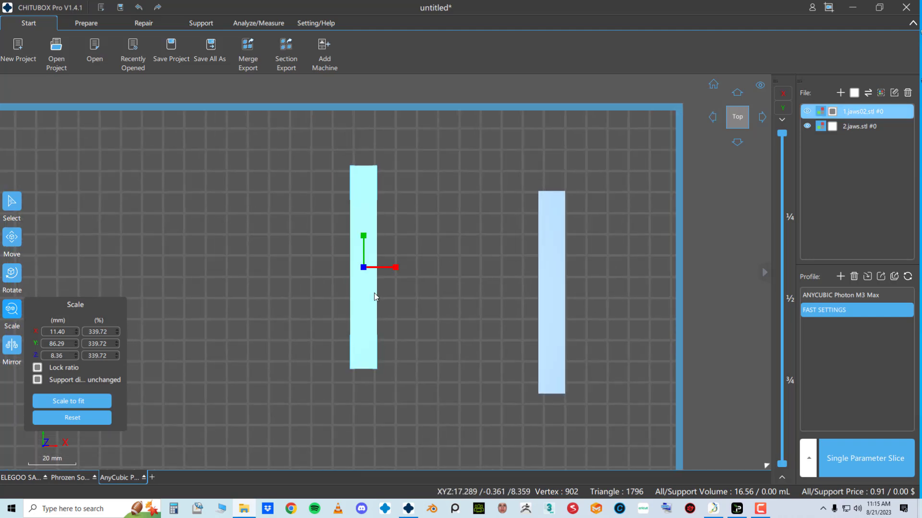
pyautogui.click(405, 290)
pyautogui.moveTo(354, 298); pyautogui.dragTo(202, 314)
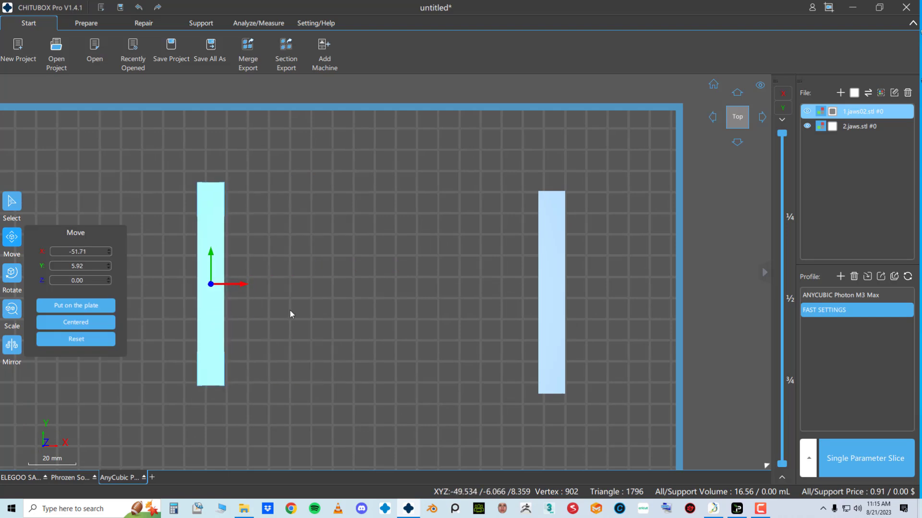
# Step: Set the jaws model's uniform scale to 100%
pyautogui.click(521, 287)
pyautogui.click(549, 288)
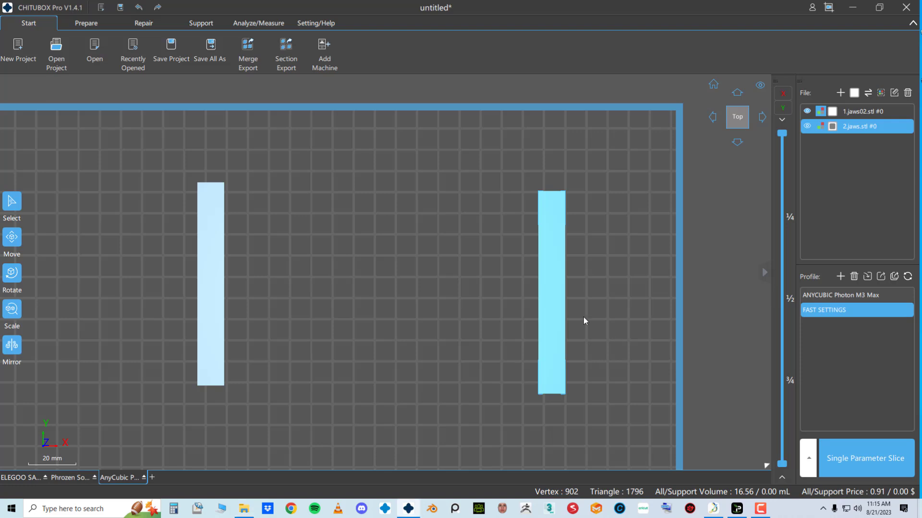
pyautogui.click(12, 308)
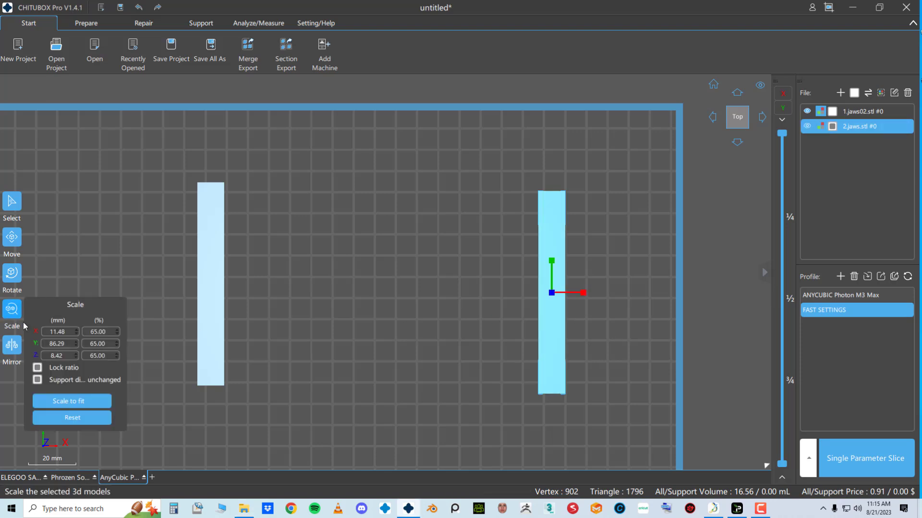
pyautogui.doubleClick(110, 332)
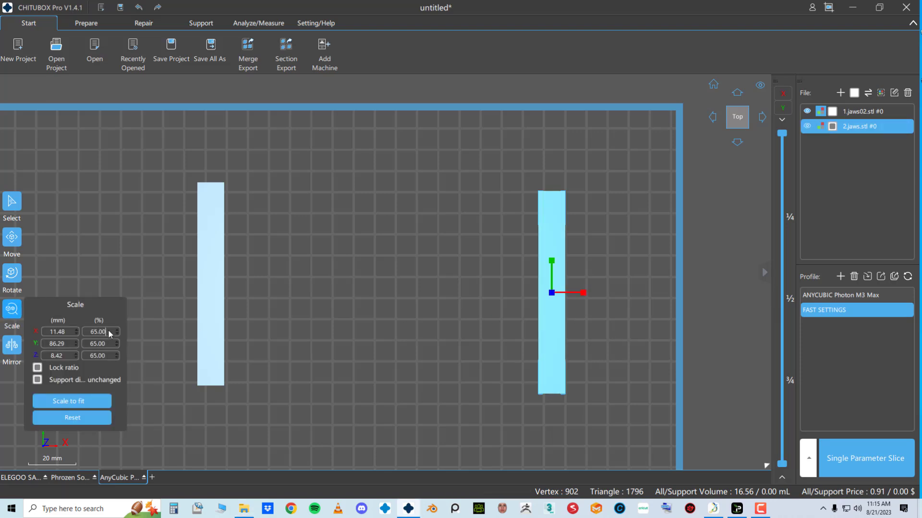
pyautogui.write('100')
pyautogui.press('Return')
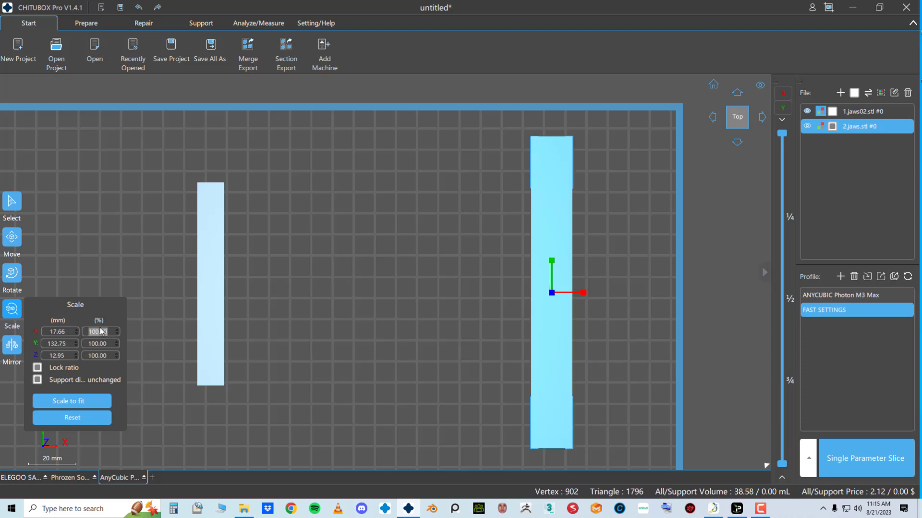
# Step: Copy the jaws model's Y size of 132.75 mm and apply it to the jaws02 post with proportional scaling
pyautogui.click(68, 344)
pyautogui.hotkey('ctrl', 'c')
pyautogui.click(222, 323)
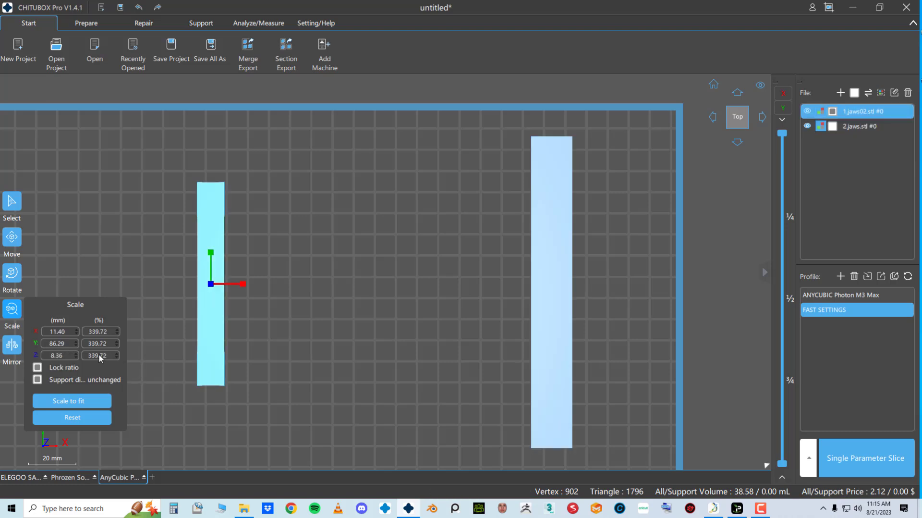
pyautogui.click(67, 344)
pyautogui.hotkey('ctrl', 'v')
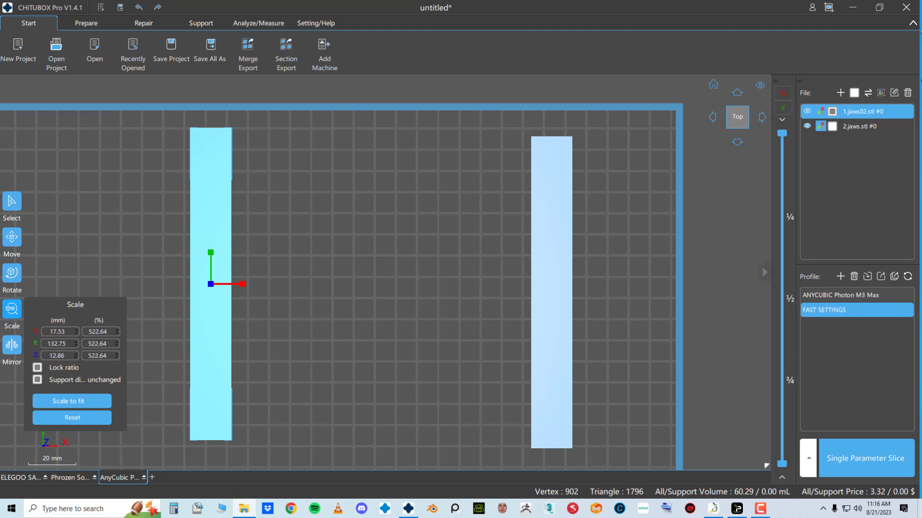
# Step: Scale the jaws model uniformly to 165% and check how it fits the build plate
pyautogui.click(559, 283)
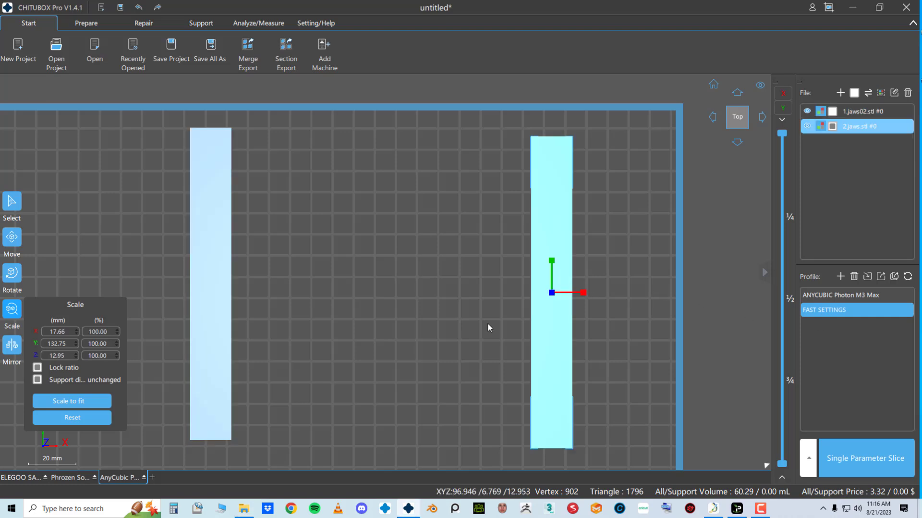
pyautogui.click(111, 332)
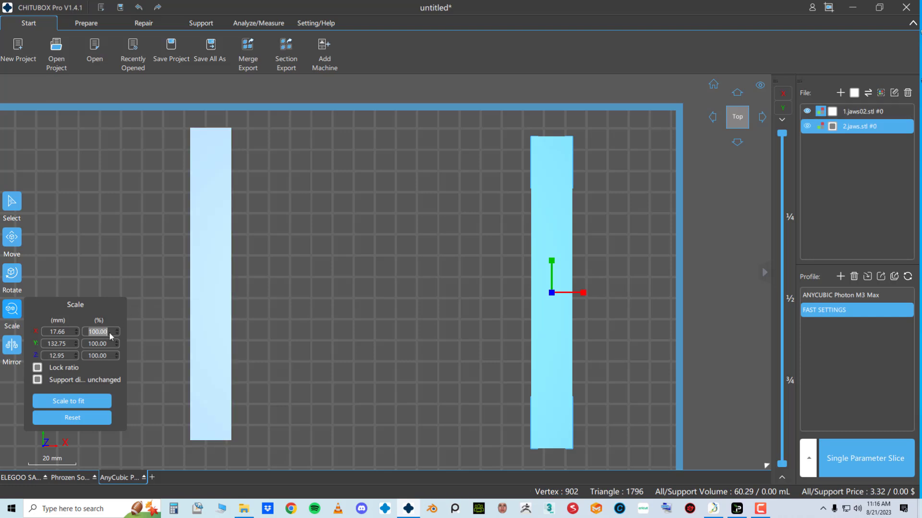
pyautogui.write('165')
pyautogui.press('Return')
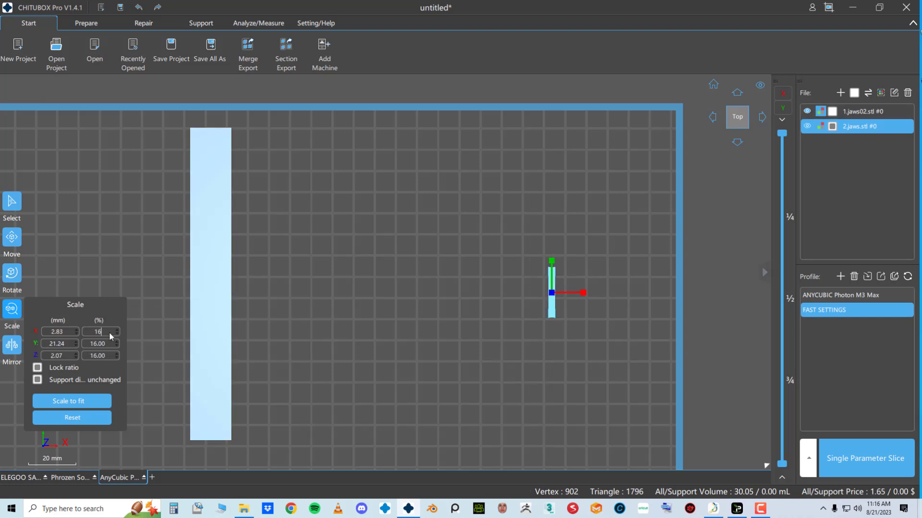
pyautogui.scroll(-3, 469, 257)
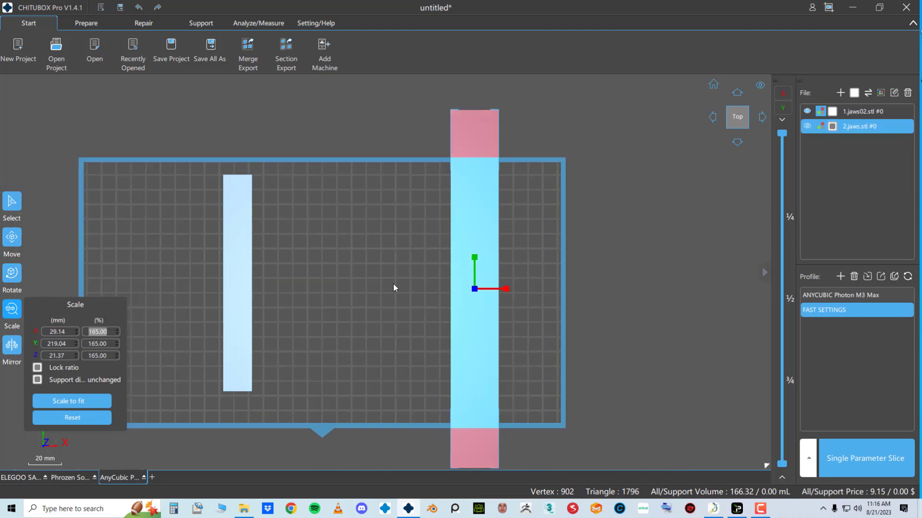
pyautogui.scroll(-1, 384, 284)
pyautogui.moveTo(401, 273); pyautogui.dragTo(465, 255, button='right')
pyautogui.scroll(1, 472, 257)
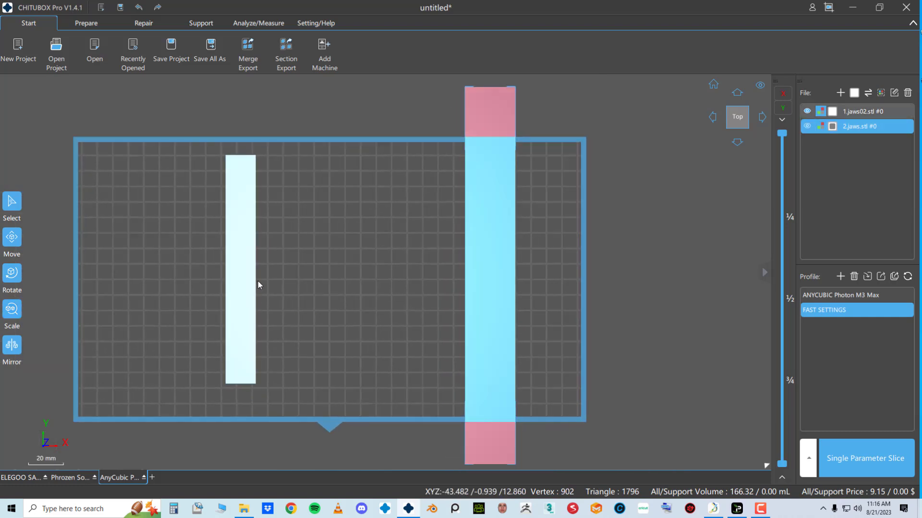
# Step: Copy the jaws model's Y size of 219.04 mm to the jaws02 post with proportional scaling, and compare both posts on the plate
pyautogui.click(12, 309)
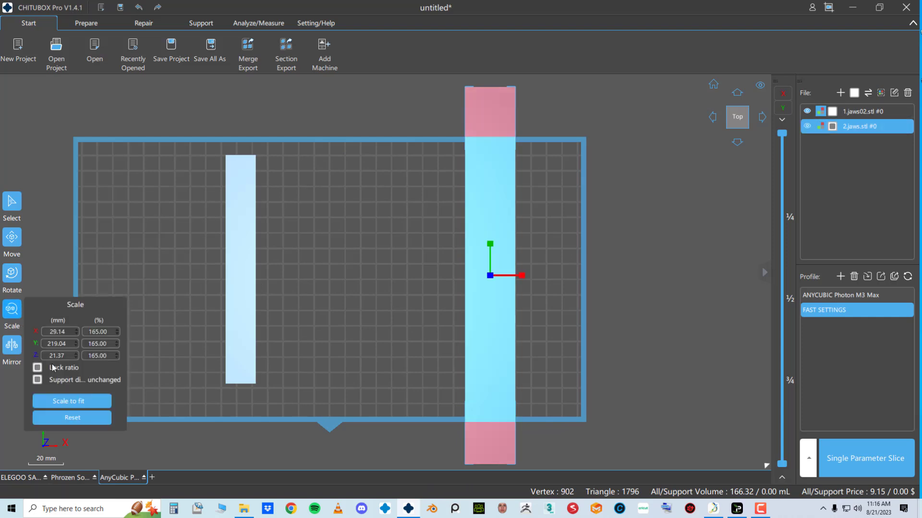
pyautogui.doubleClick(67, 344)
pyautogui.hotkey('ctrl', 'c')
pyautogui.click(243, 316)
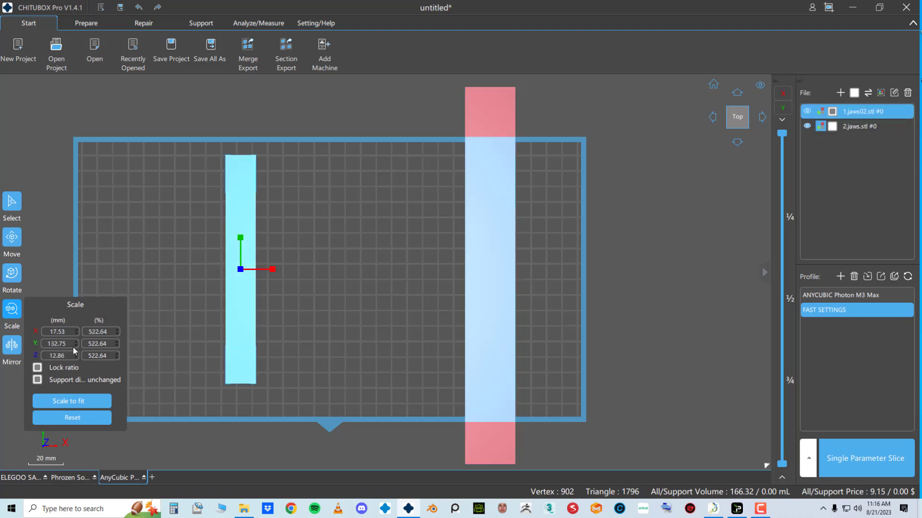
pyautogui.hotkey('ctrl', 'v')
pyautogui.click(333, 322)
pyautogui.scroll(-2, 336, 320)
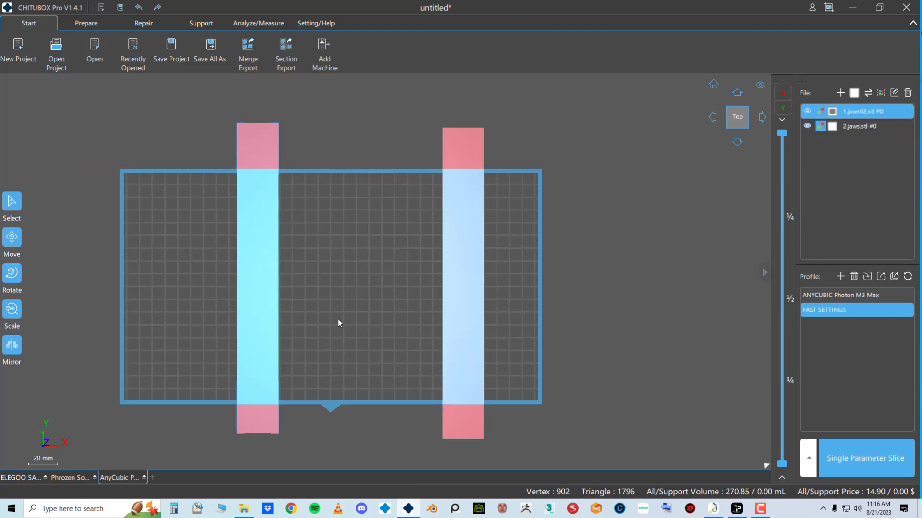
pyautogui.scroll(2, 344, 311)
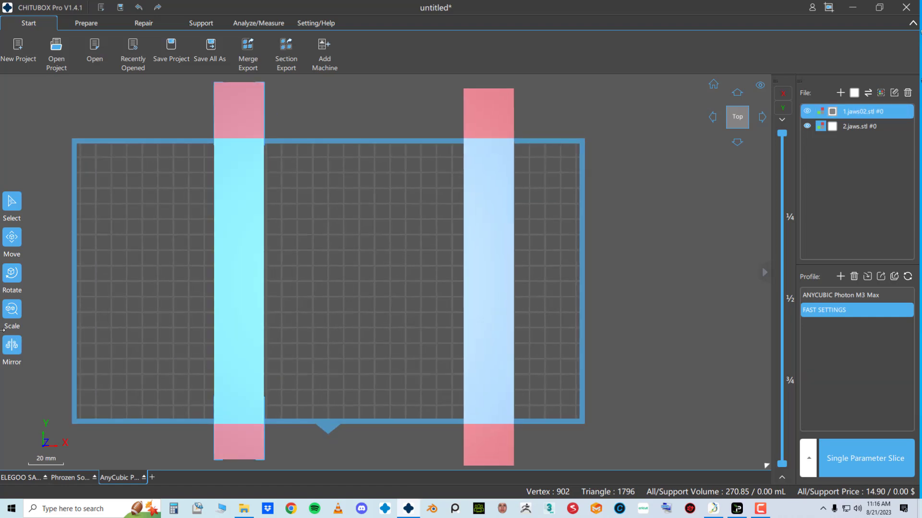
# Step: Check the scale percentage of the jaws02 post and open the V2 folder inside the JAWS STL folder
pyautogui.click(13, 315)
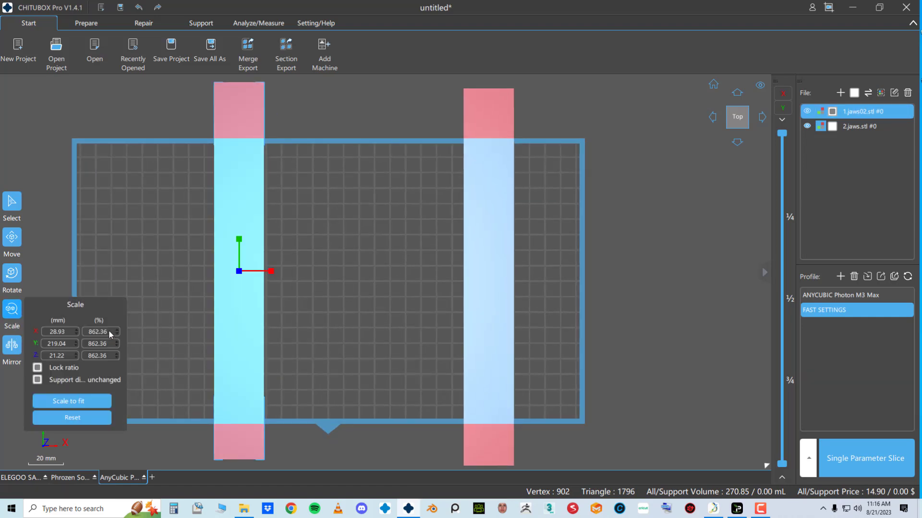
pyautogui.doubleClick(111, 332)
pyautogui.hotkey('alt', 'Tab')
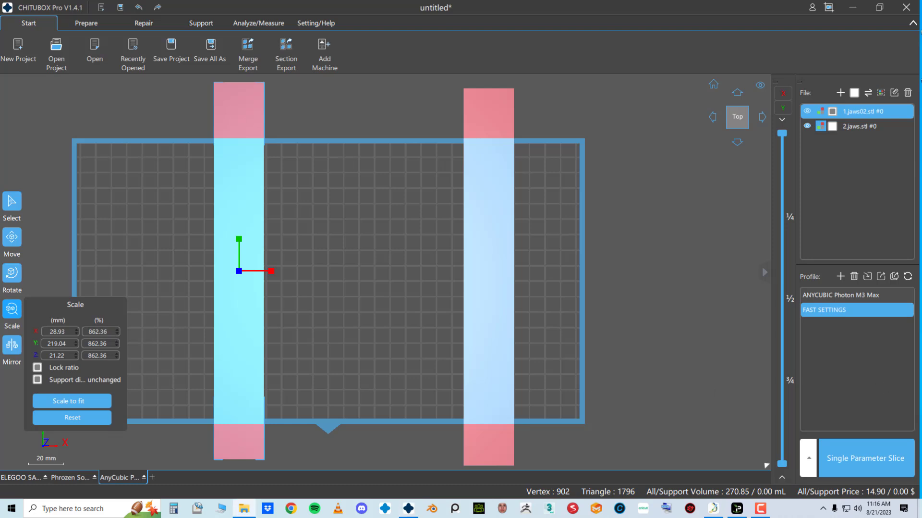
pyautogui.moveTo(921, 99); pyautogui.dragTo(468, 150)
pyautogui.click(288, 178)
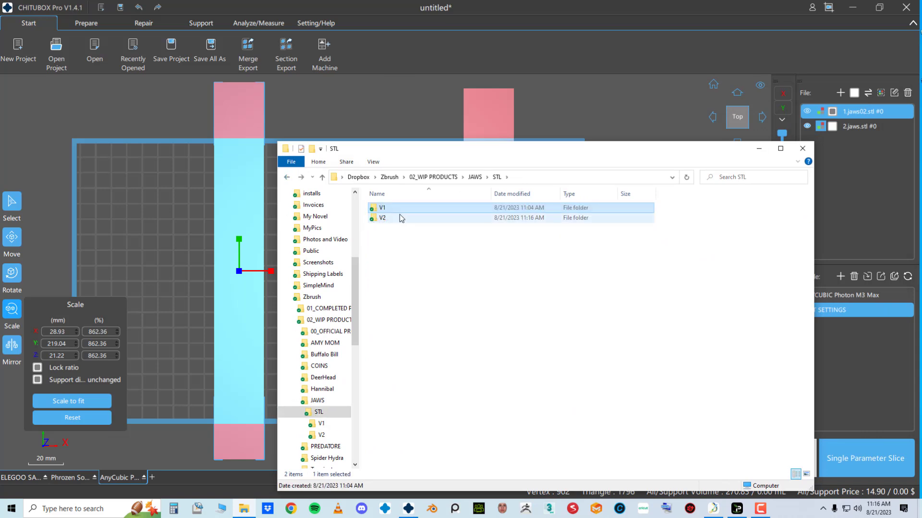
pyautogui.doubleClick(402, 217)
# Step: Create an empty text document named Large_862.36 in the V2 folder and move the folder window out of the way
pyautogui.rightClick(411, 326)
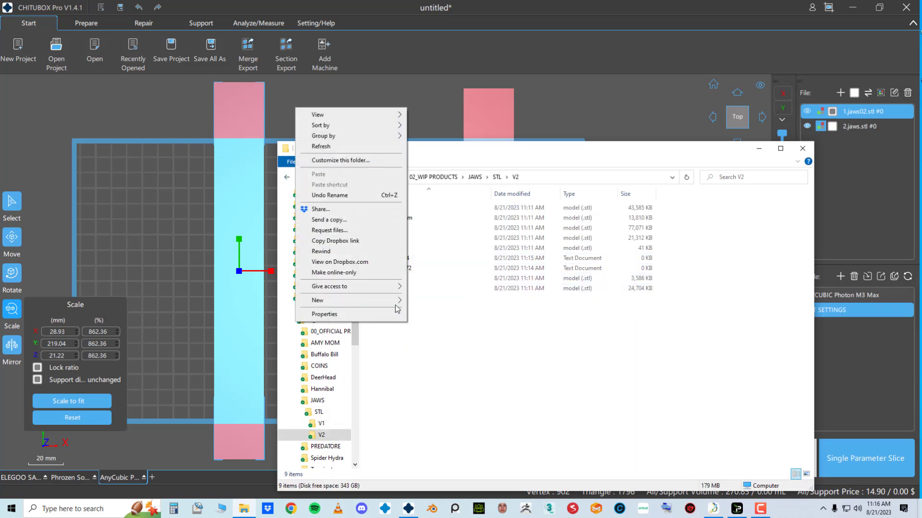
pyautogui.moveTo(397, 301)
pyautogui.click(484, 357)
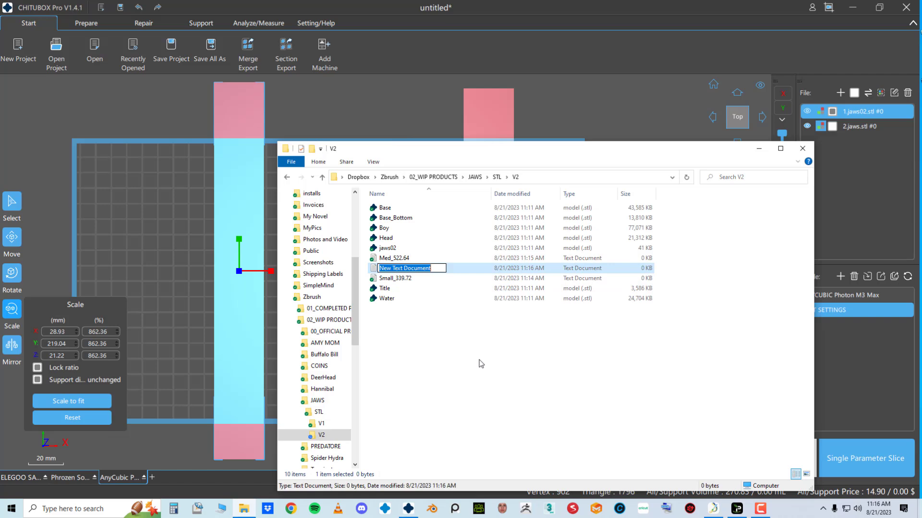
pyautogui.write('Larg')
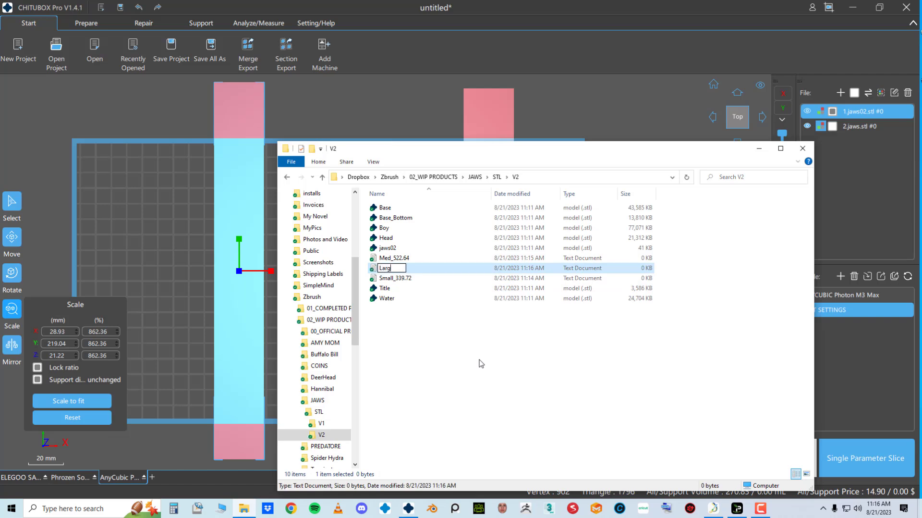
pyautogui.write('e_862.36')
pyautogui.click(481, 363)
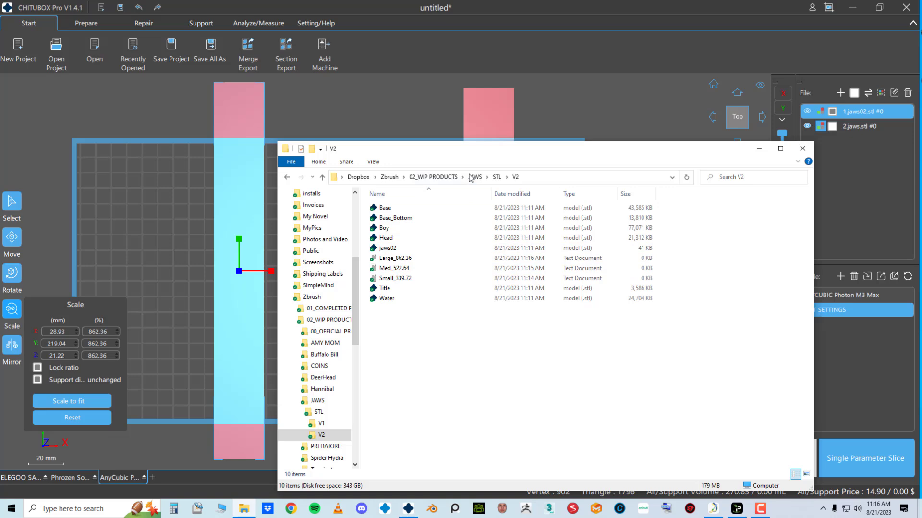
pyautogui.moveTo(478, 153); pyautogui.dragTo(921, 107)
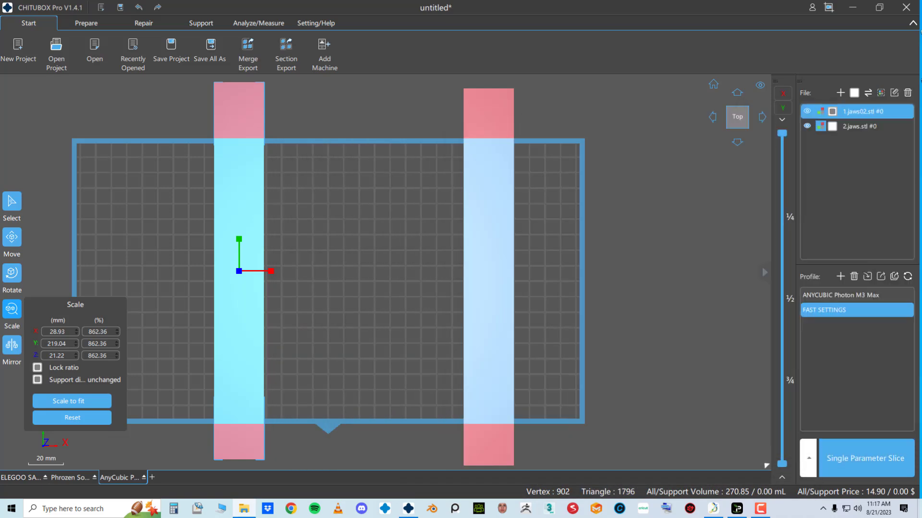
# Step: Delete the jaws and jaws02 posts from the build plate
pyautogui.click(482, 231)
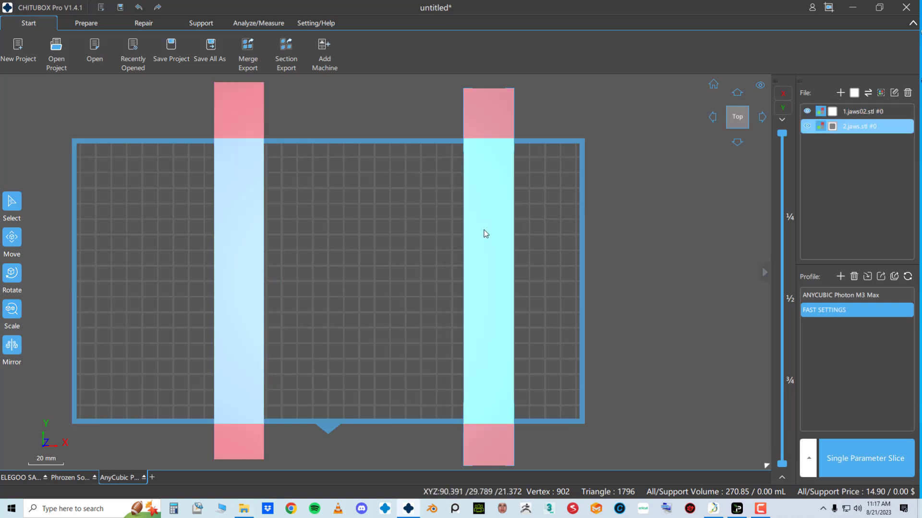
pyautogui.press('Delete')
pyautogui.click(240, 247)
pyautogui.press('Delete')
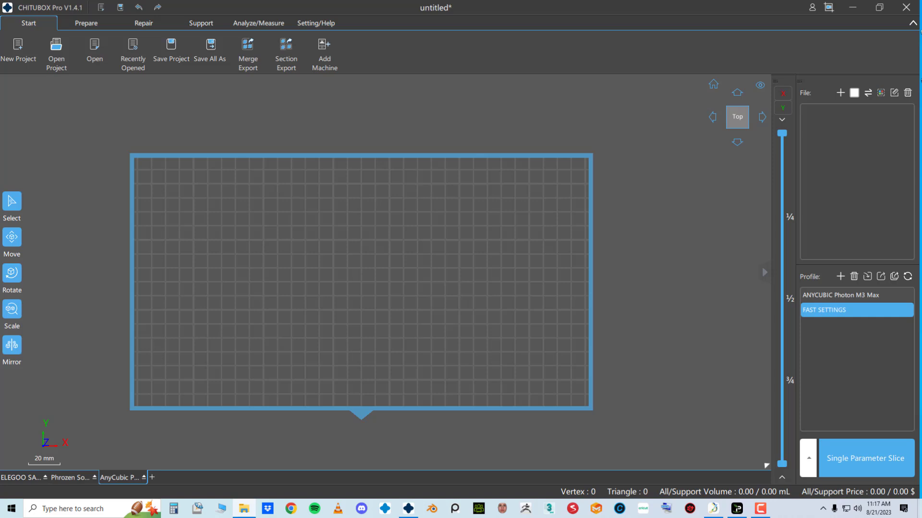
# Step: Import the Title, Water, Base, Boy and Head STL files onto the empty build plate
pyautogui.moveTo(604, 325); pyautogui.dragTo(473, 346)
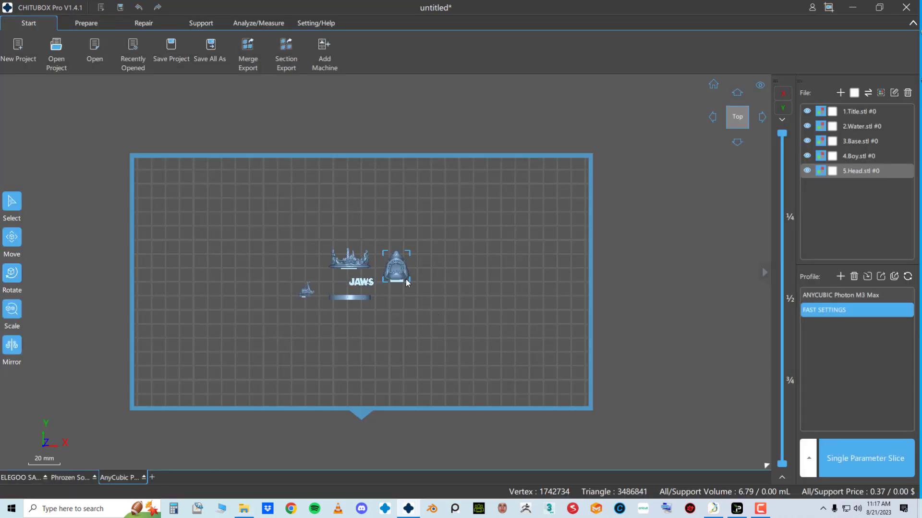
pyautogui.scroll(3, 444, 276)
pyautogui.scroll(2, 569, 307)
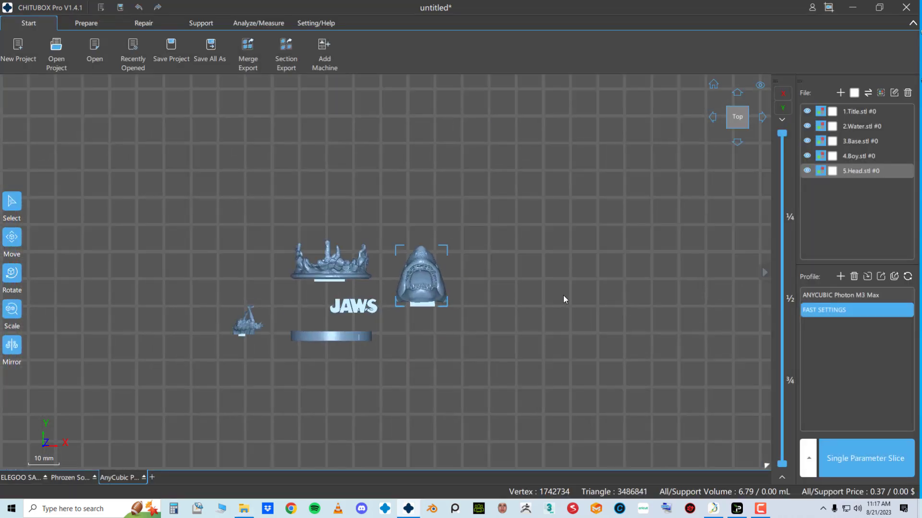
# Step: Select all five imported parts and scale them uniformly to 339.72%
pyautogui.click(738, 120)
pyautogui.click(854, 93)
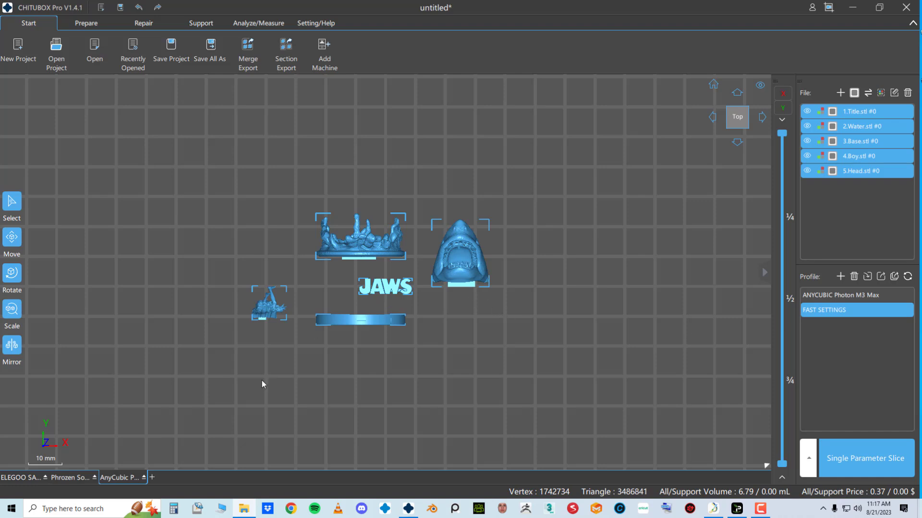
pyautogui.click(20, 319)
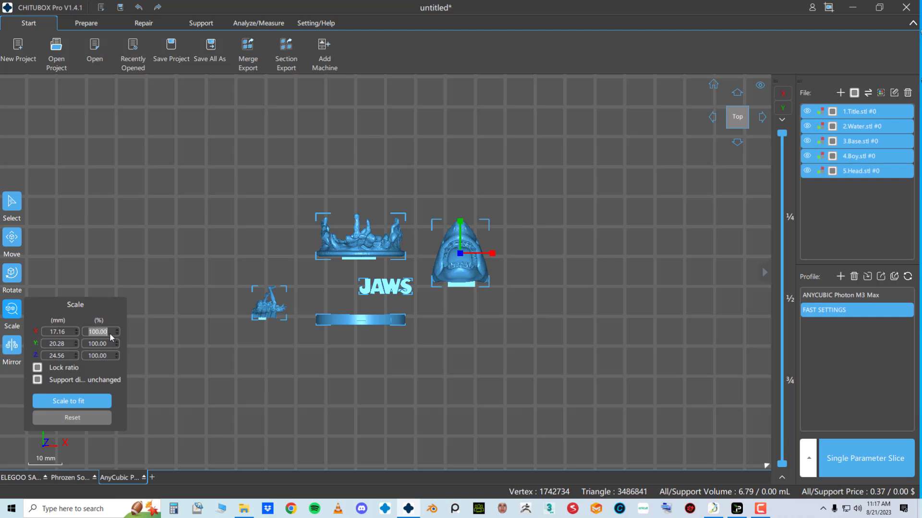
pyautogui.write('339.72')
pyautogui.press('Return')
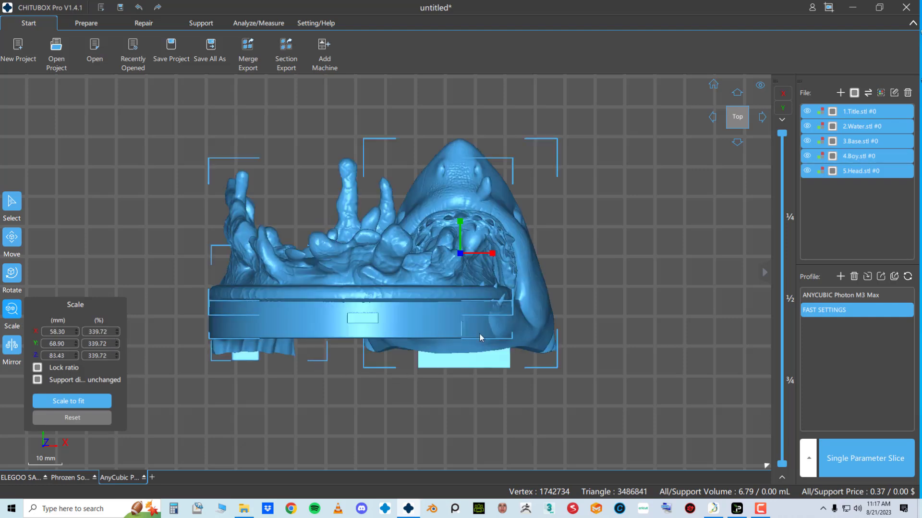
pyautogui.click(620, 286)
pyautogui.scroll(-3, 621, 286)
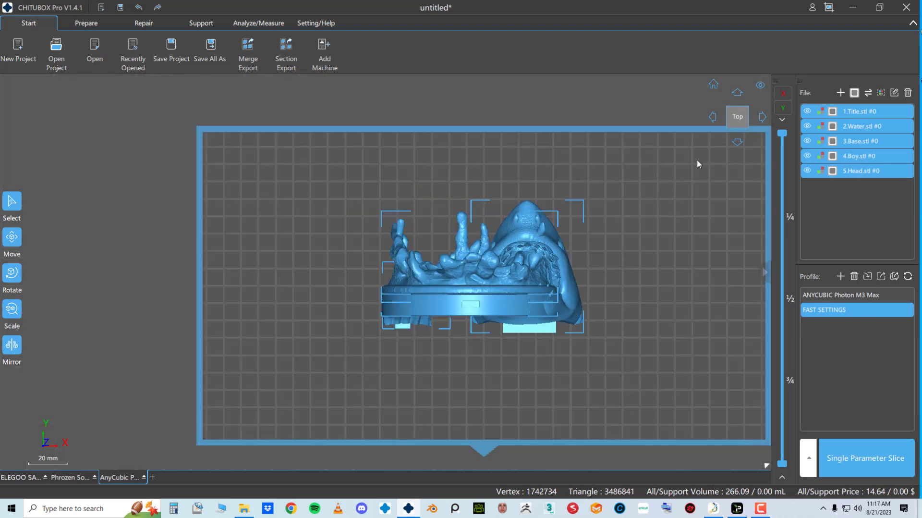
pyautogui.click(740, 121)
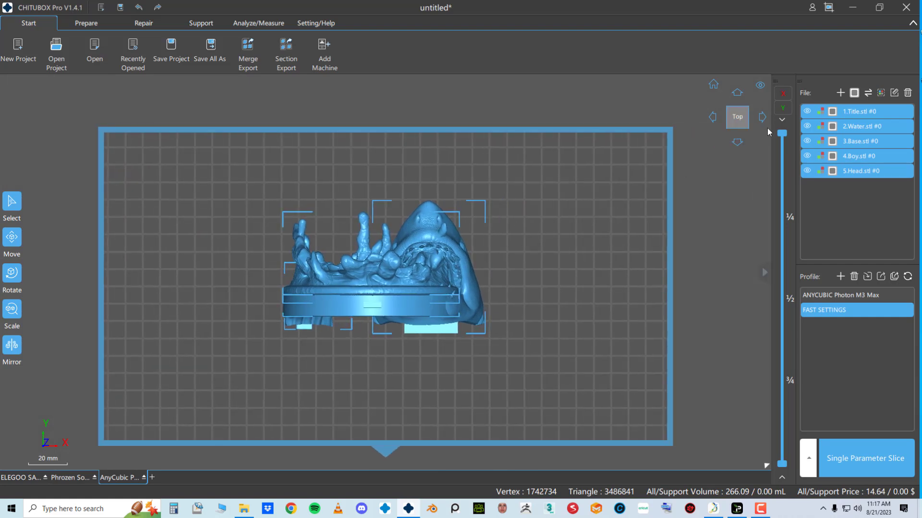
# Step: Deselect the scaled parts and spread the overlapping models apart on the build plate
pyautogui.click(854, 92)
pyautogui.click(424, 263)
pyautogui.moveTo(423, 263); pyautogui.dragTo(561, 226)
pyautogui.click(409, 286)
pyautogui.moveTo(409, 286); pyautogui.dragTo(252, 231)
pyautogui.moveTo(307, 295); pyautogui.dragTo(237, 312)
pyautogui.moveTo(390, 292); pyautogui.dragTo(410, 382)
pyautogui.moveTo(299, 244); pyautogui.dragTo(412, 244)
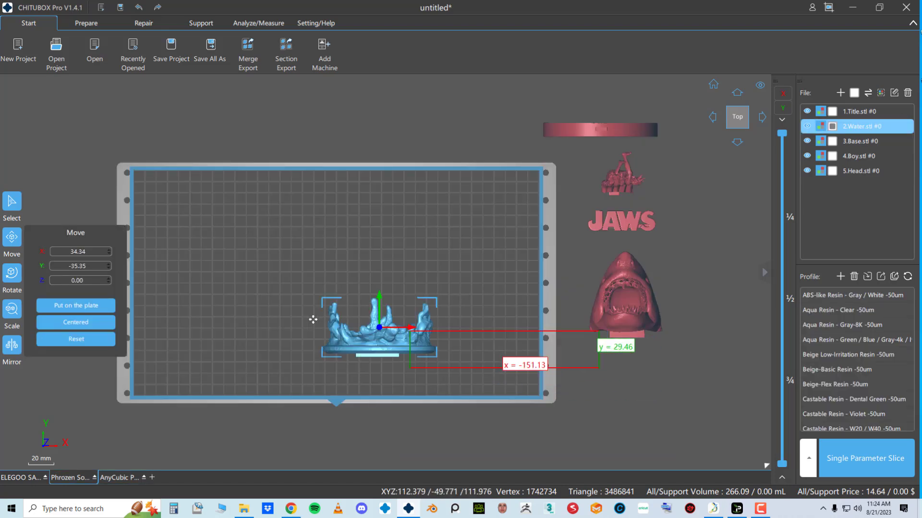
# Step: Arrange the Water, Head, Title, Boy and Base parts within the Phrozen build plate without overlaps
pyautogui.moveTo(329, 319); pyautogui.dragTo(230, 344)
pyautogui.moveTo(598, 312); pyautogui.dragTo(191, 247)
pyautogui.moveTo(622, 215); pyautogui.dragTo(342, 364)
pyautogui.moveTo(621, 175); pyautogui.dragTo(325, 276)
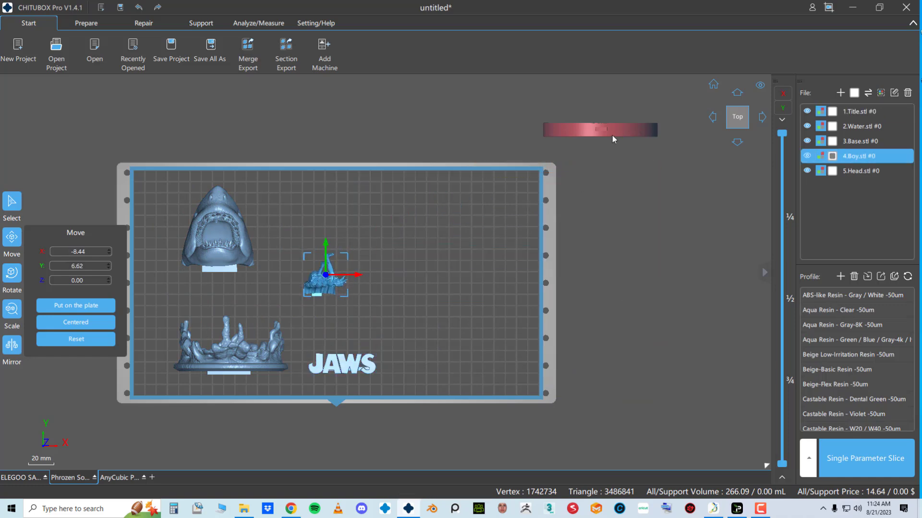
pyautogui.moveTo(621, 132); pyautogui.dragTo(460, 258)
# Step: Examine how the arranged parts fit on the Phrozen plate from a tilted view and from the top
pyautogui.scroll(4, 494, 267)
pyautogui.moveTo(408, 324); pyautogui.dragTo(491, 303, button='middle')
pyautogui.click(688, 267)
pyautogui.moveTo(688, 268); pyautogui.dragTo(696, 276, button='middle')
pyautogui.moveTo(484, 308); pyautogui.dragTo(598, 291, button='middle')
pyautogui.moveTo(584, 308); pyautogui.dragTo(620, 247, button='right')
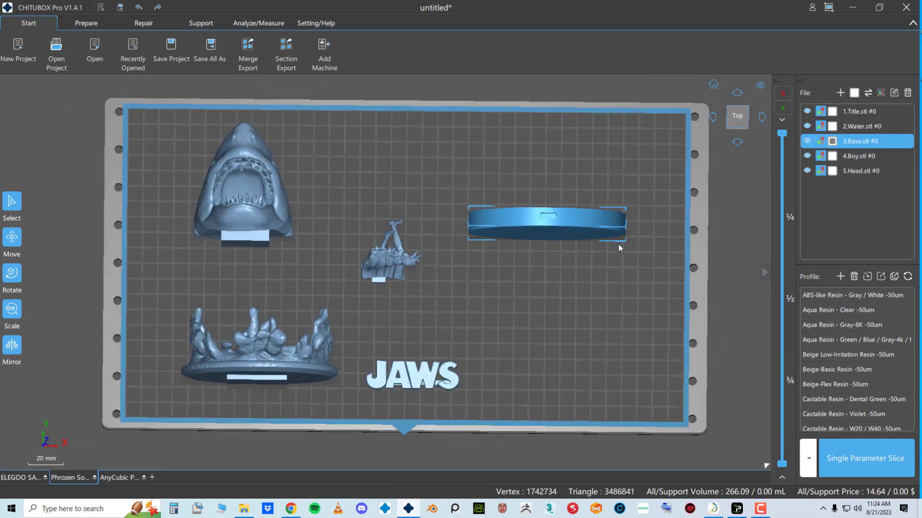
pyautogui.click(738, 117)
pyautogui.moveTo(562, 194); pyautogui.dragTo(570, 178, button='middle')
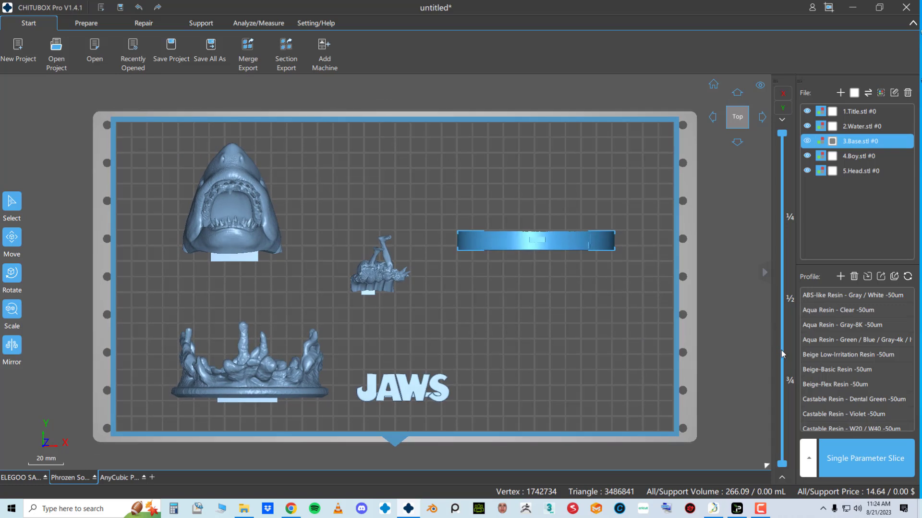